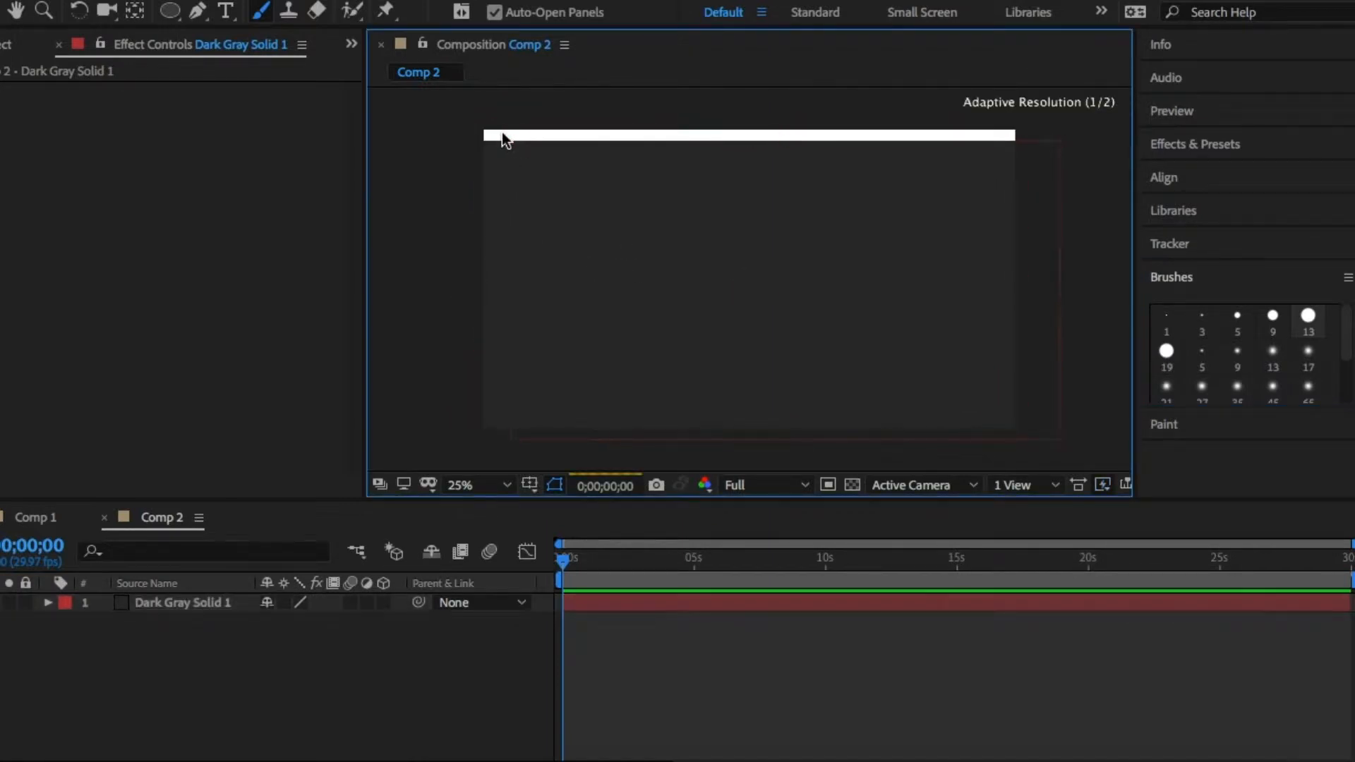
Replace the dark gray solid in Comp 2 with a new empty shape layer
left_click_drag(520, 155, 611, 218)
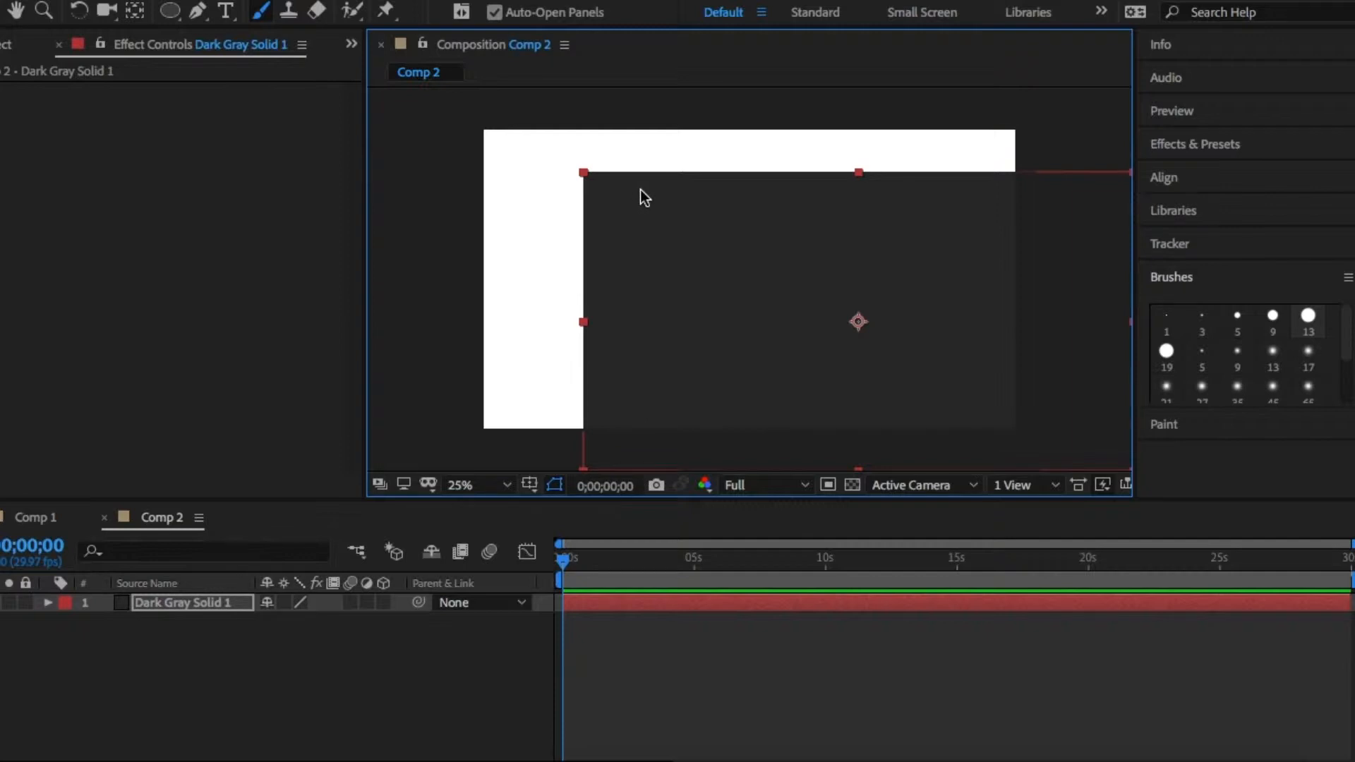
key("Delete")
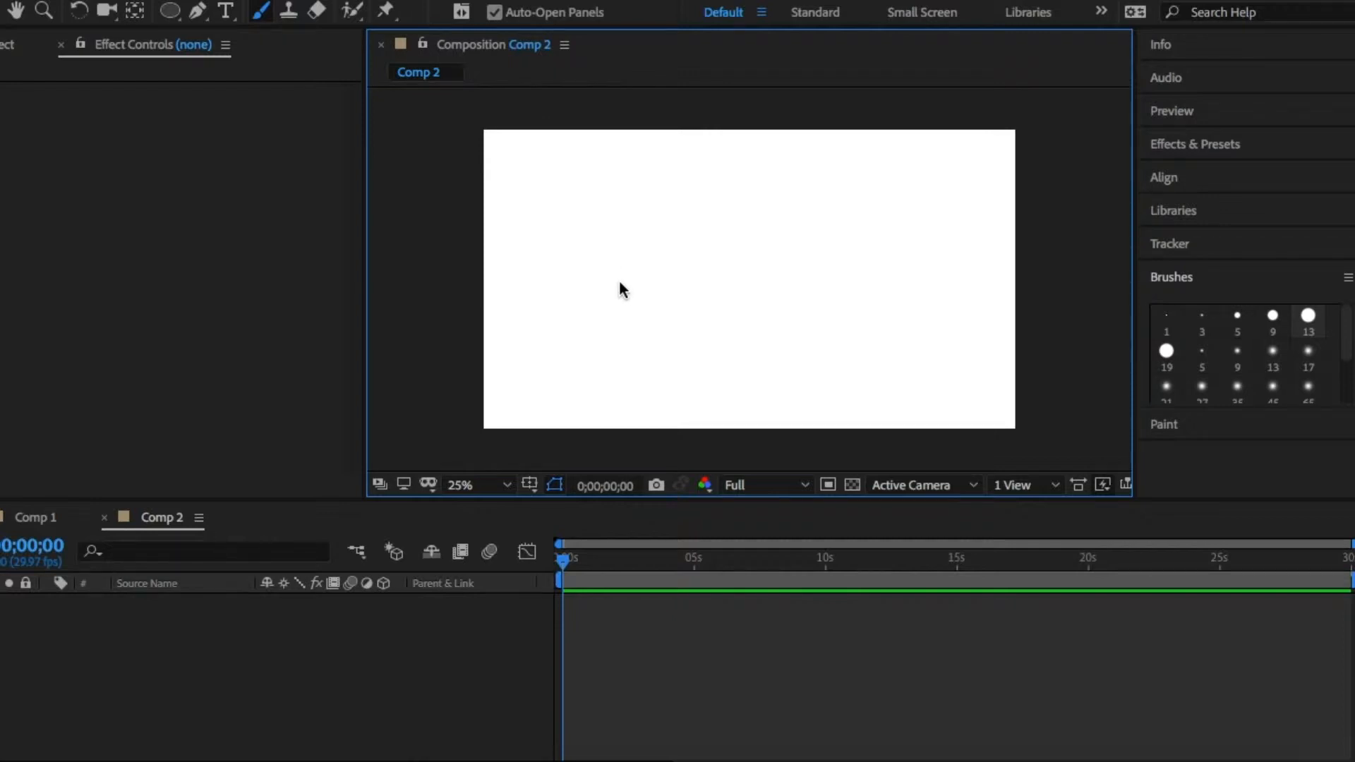
right_click(619, 283)
mouse_move(496, 3)
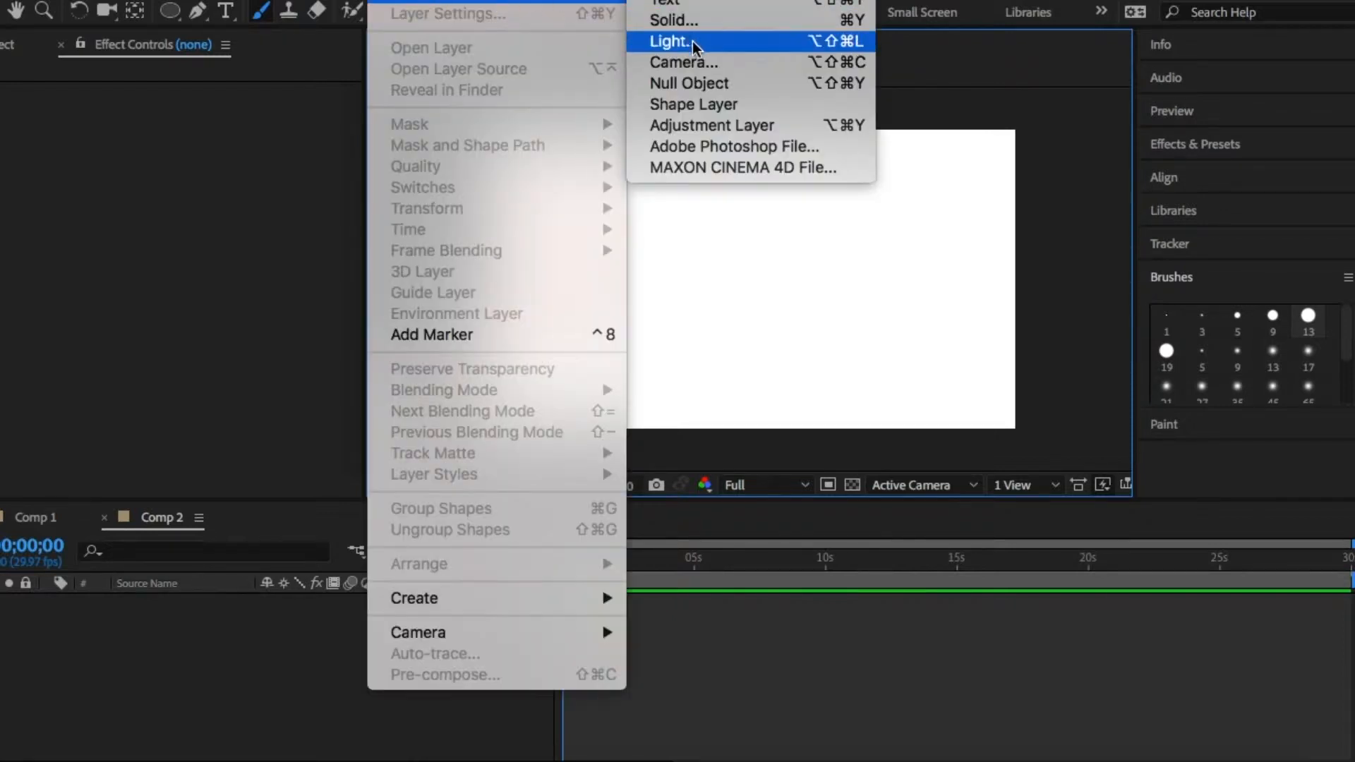
left_click(738, 107)
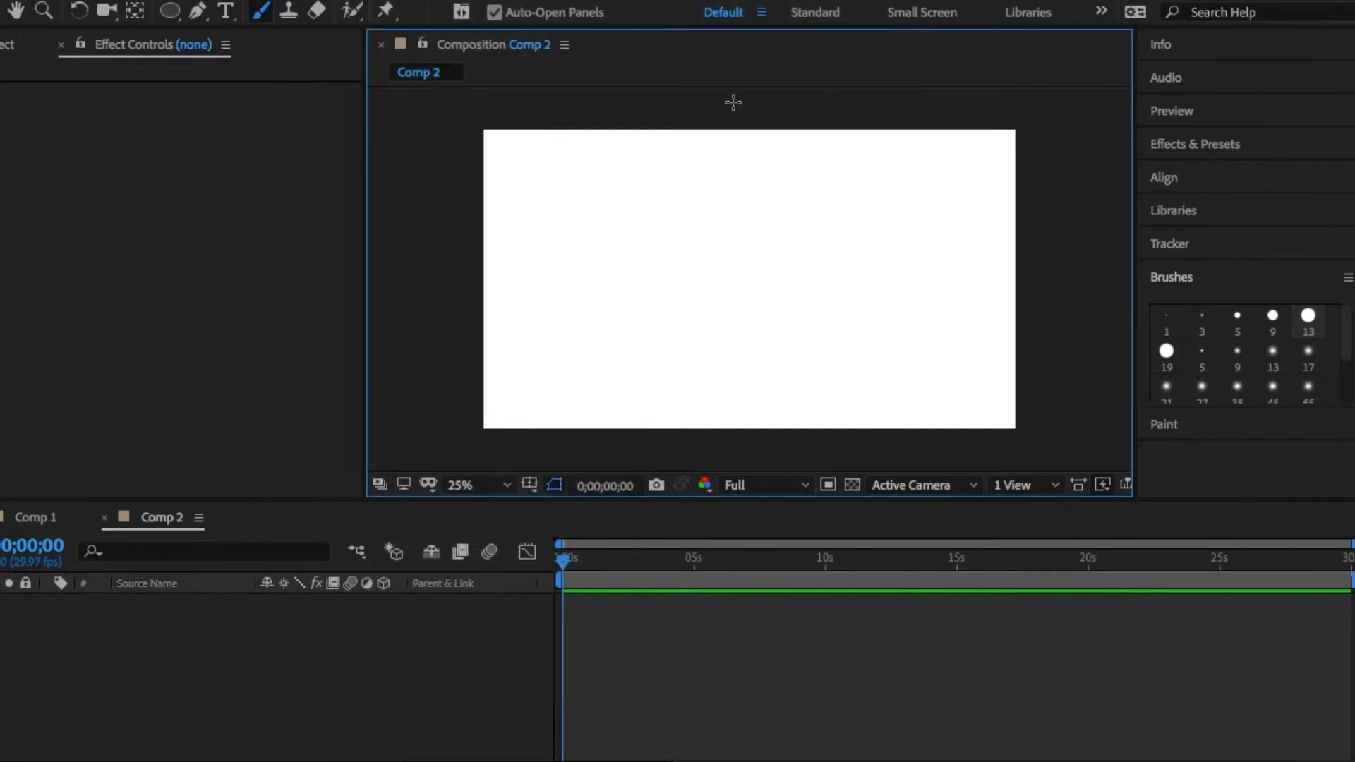
Activate the Ellipse tool and set the shape fill color to bright blue
key("q")
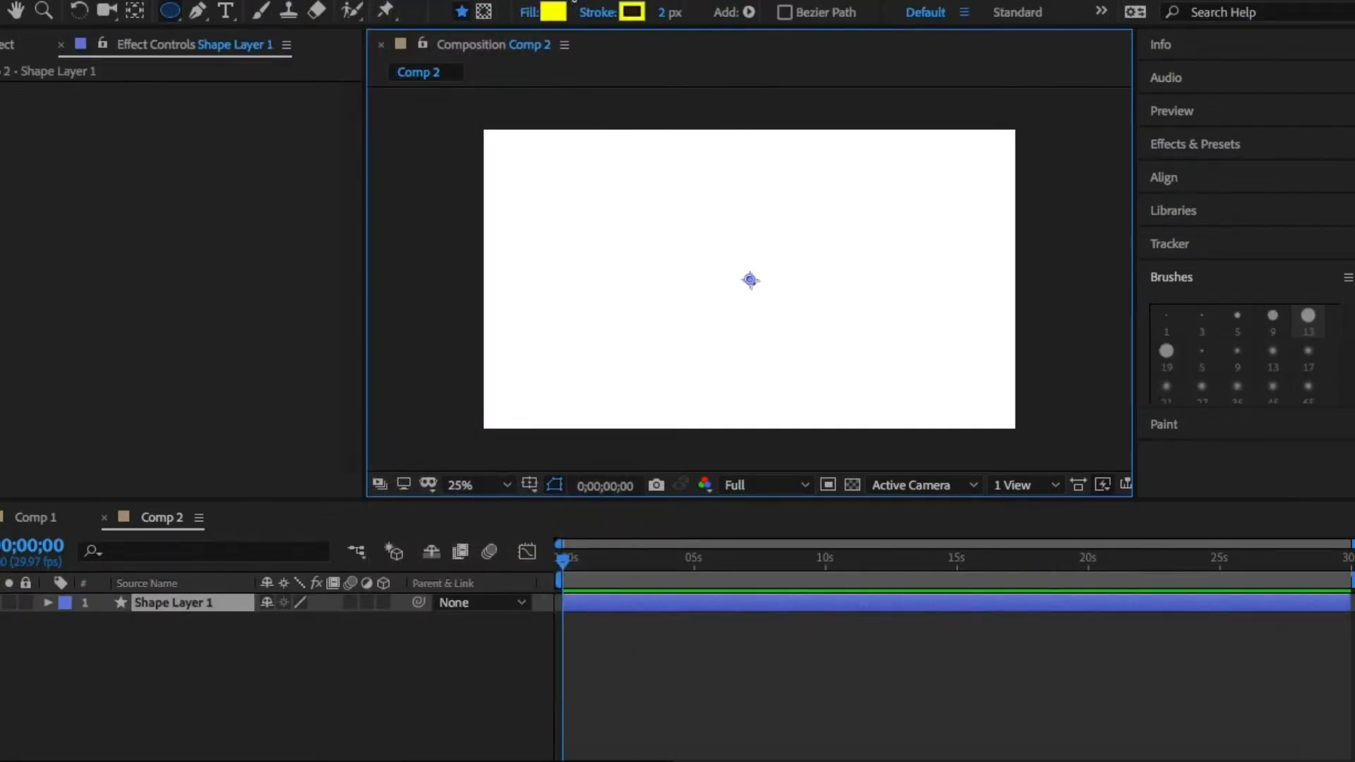
left_click(554, 11)
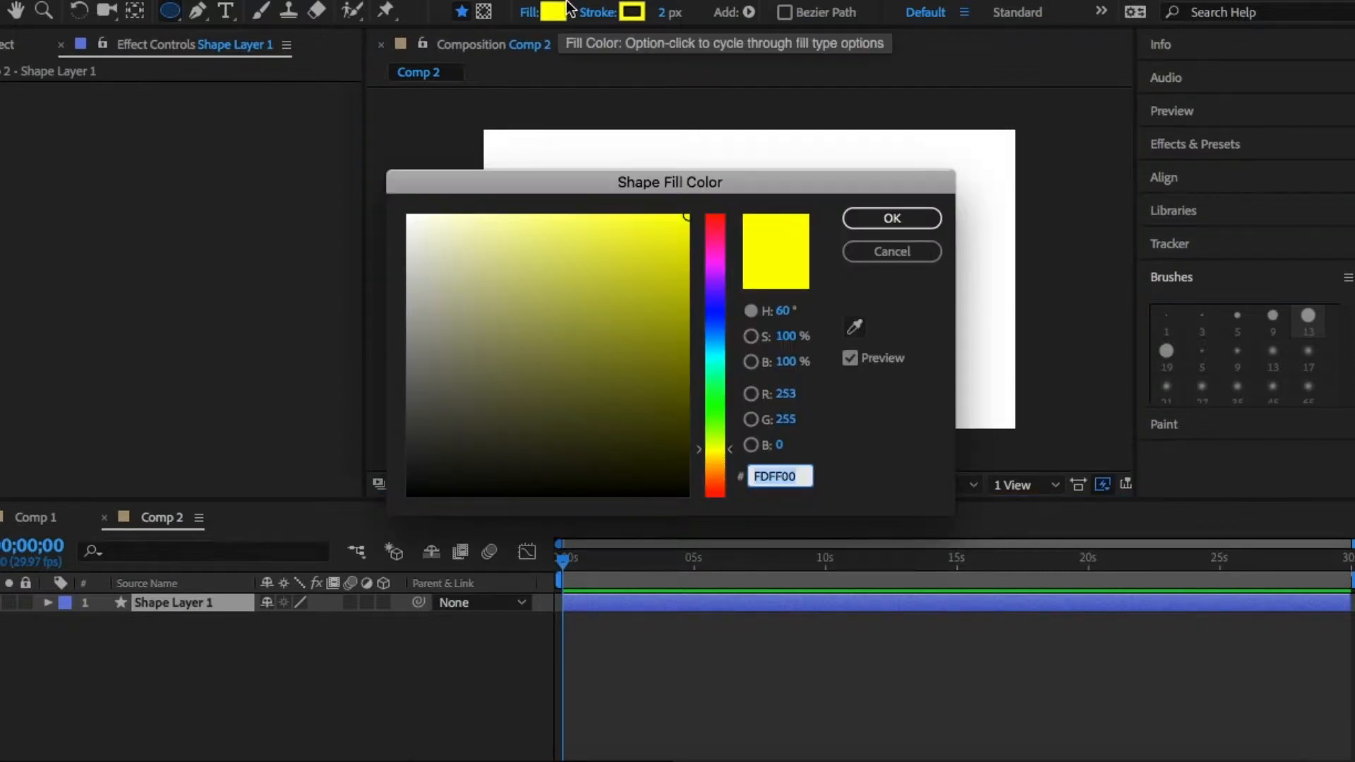
left_click_drag(727, 370, 725, 340)
left_click_drag(685, 219, 696, 207)
left_click(882, 218)
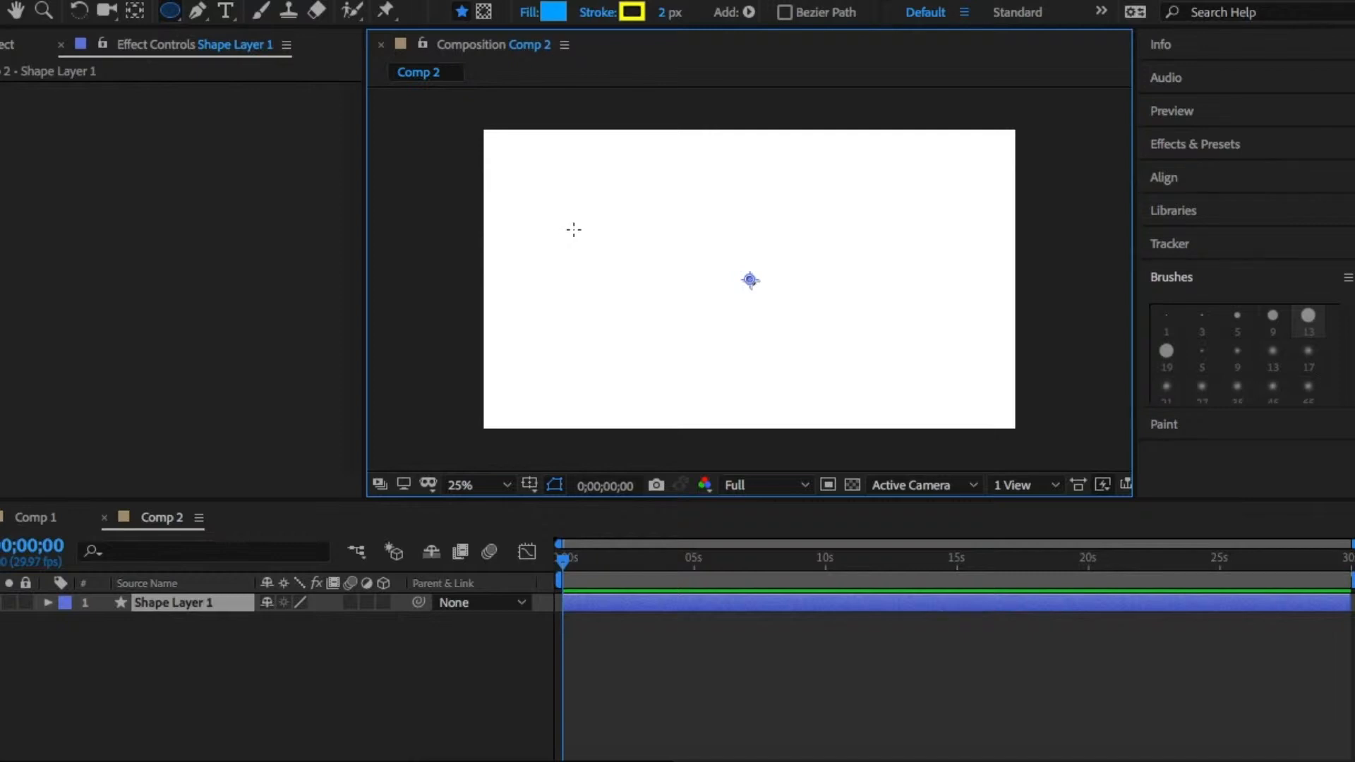
Draw a wide blue ellipse across the left half of the composition and delete it
left_click_drag(491, 234, 772, 323)
left_click(3, 11)
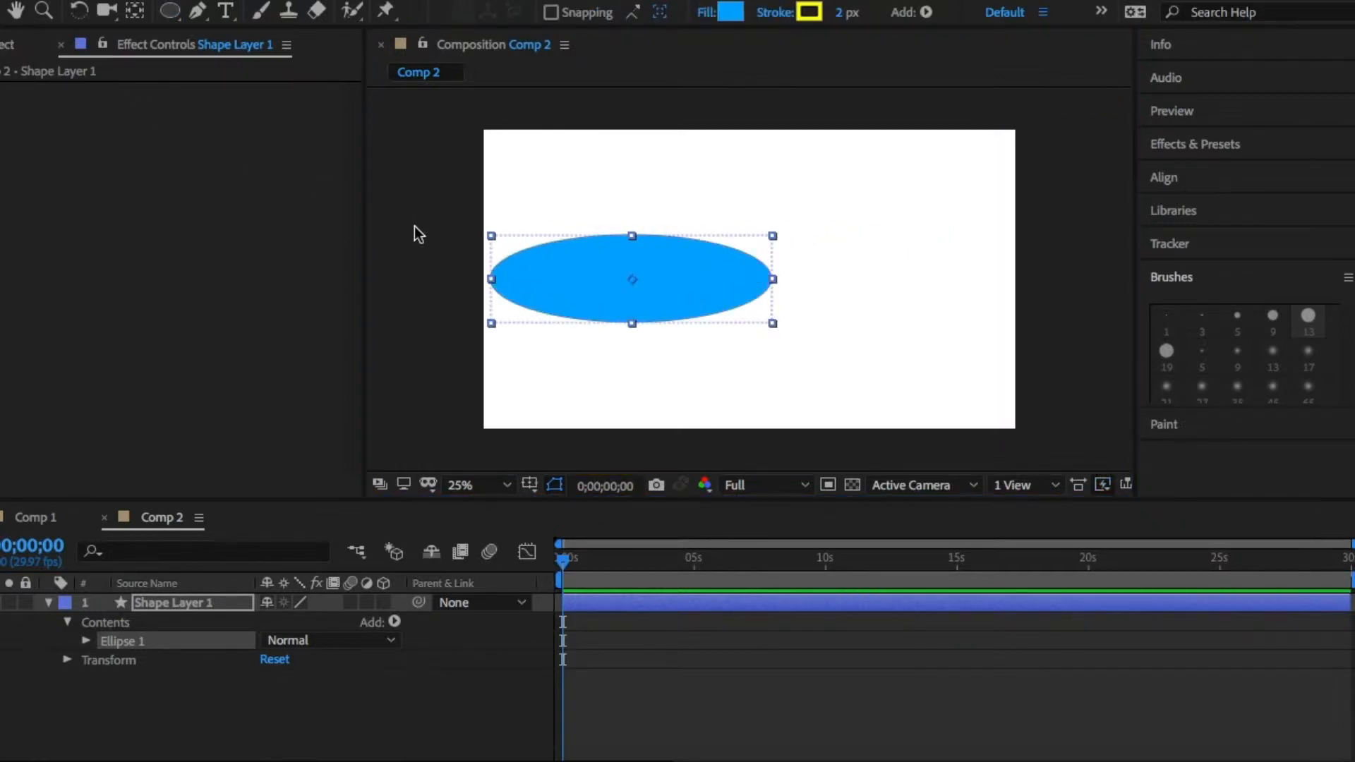
key("Delete")
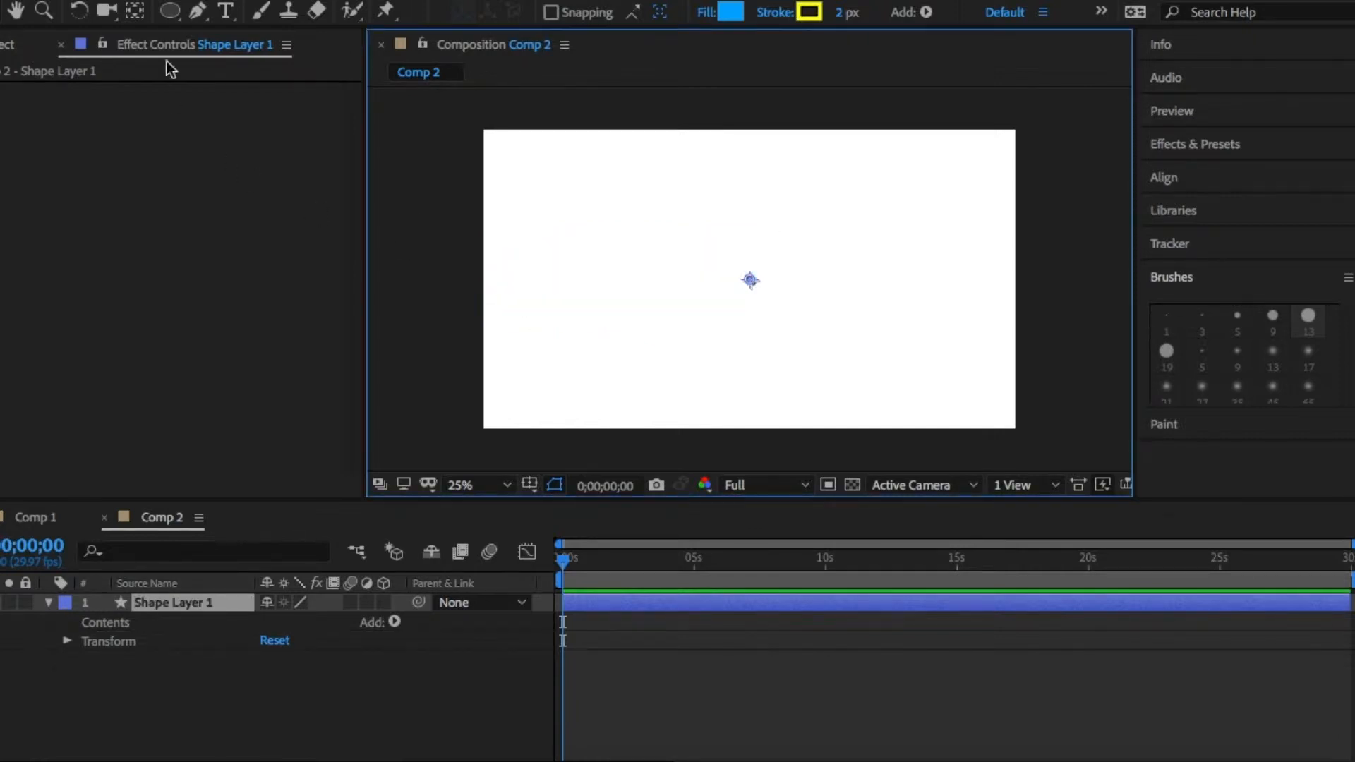
Try to paint on the shape layer with the Hard Round 13 pixels brush
left_click(256, 14)
mouse_move(573, 230)
left_mouse_down()
mouse_move(670, 230)
mouse_move(793, 292)
left_mouse_up()
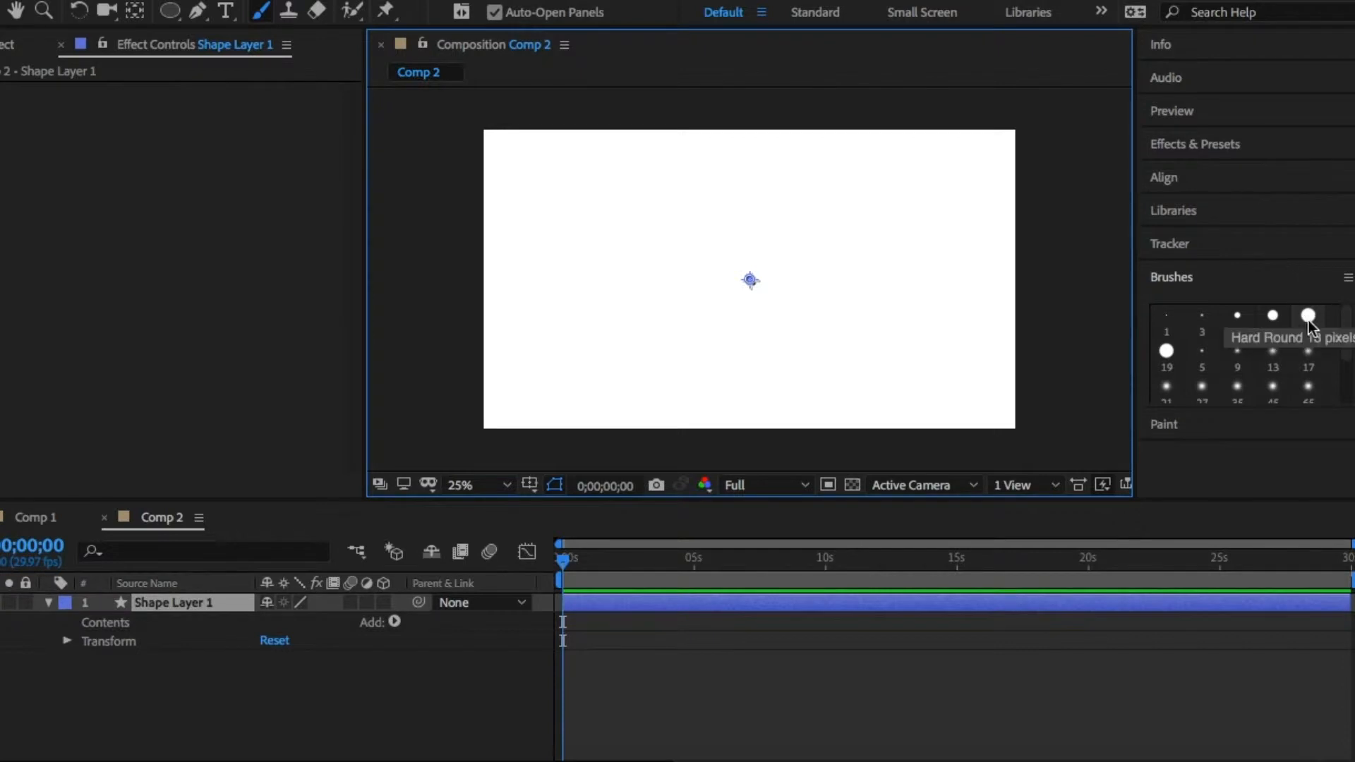
double_click(1309, 314)
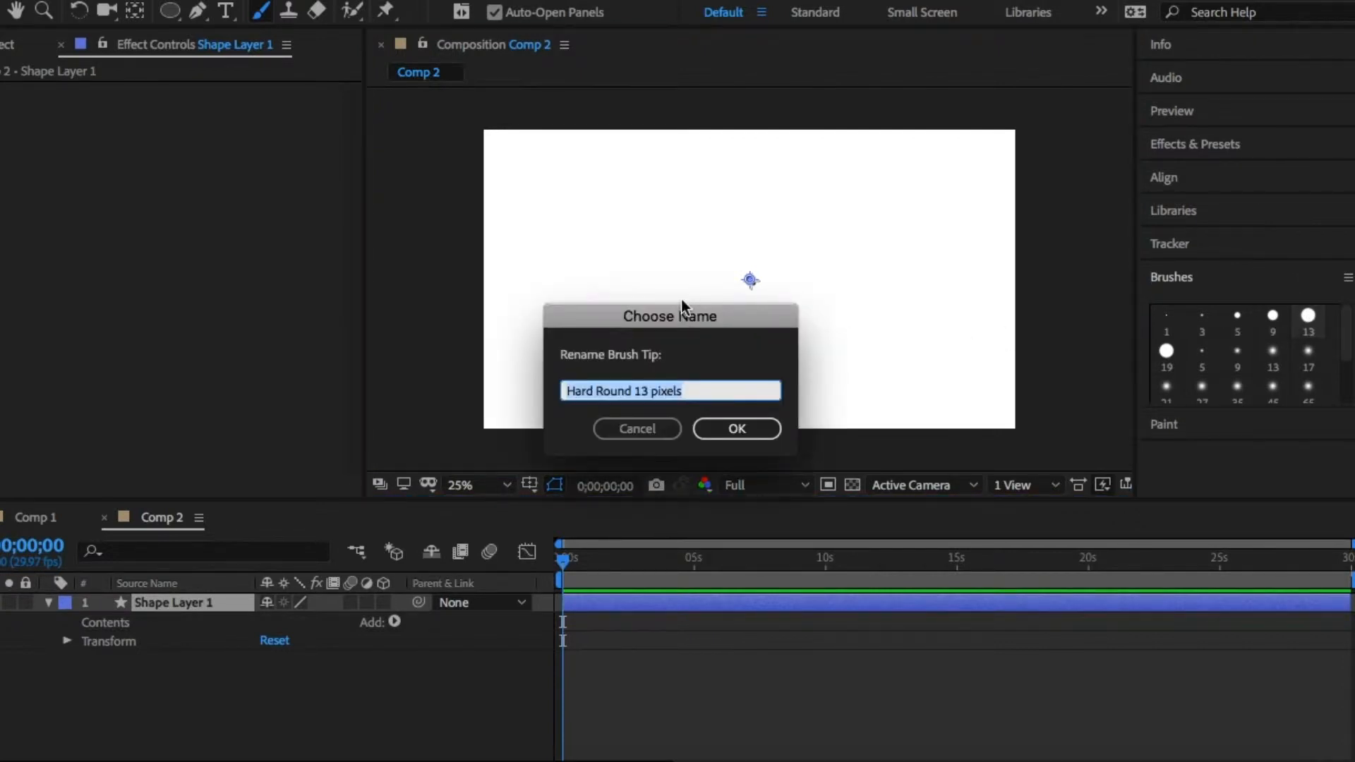
left_click(737, 427)
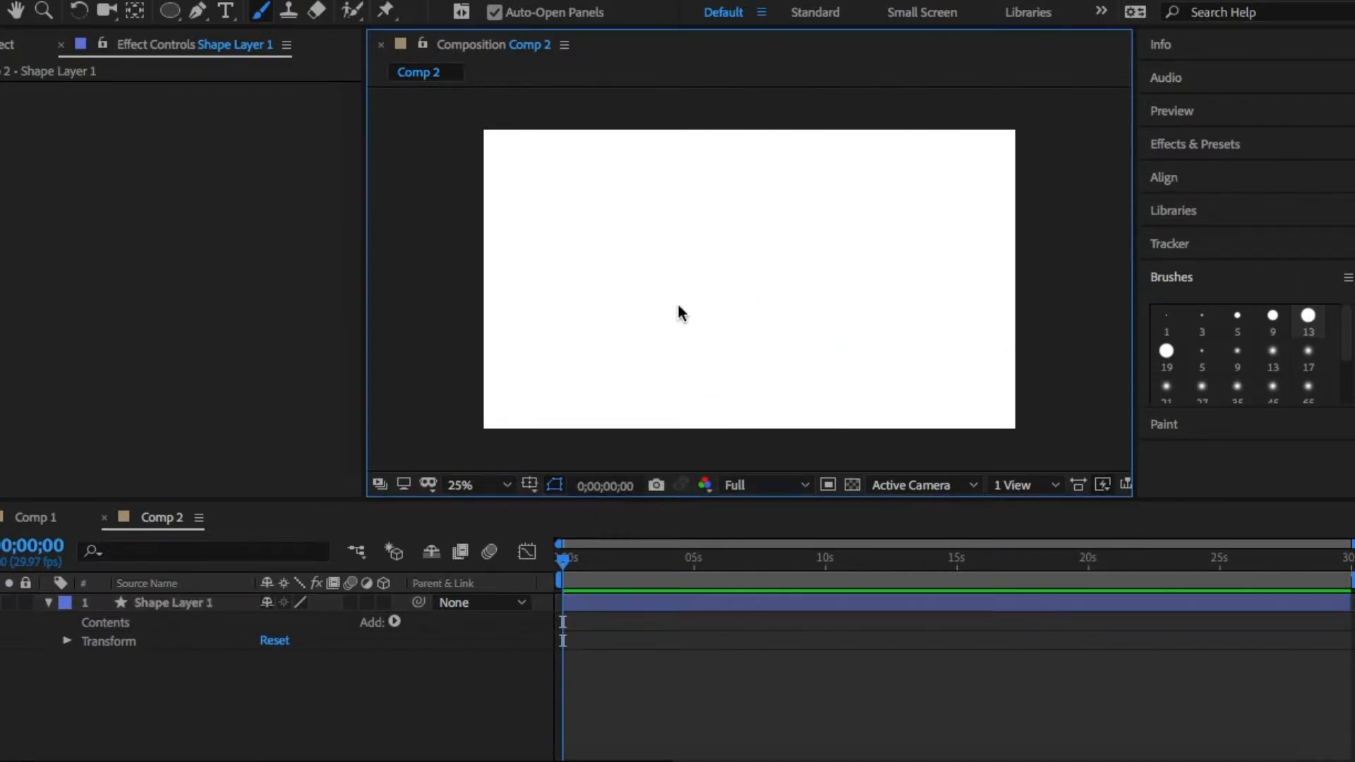
left_click_drag(673, 305, 523, 372)
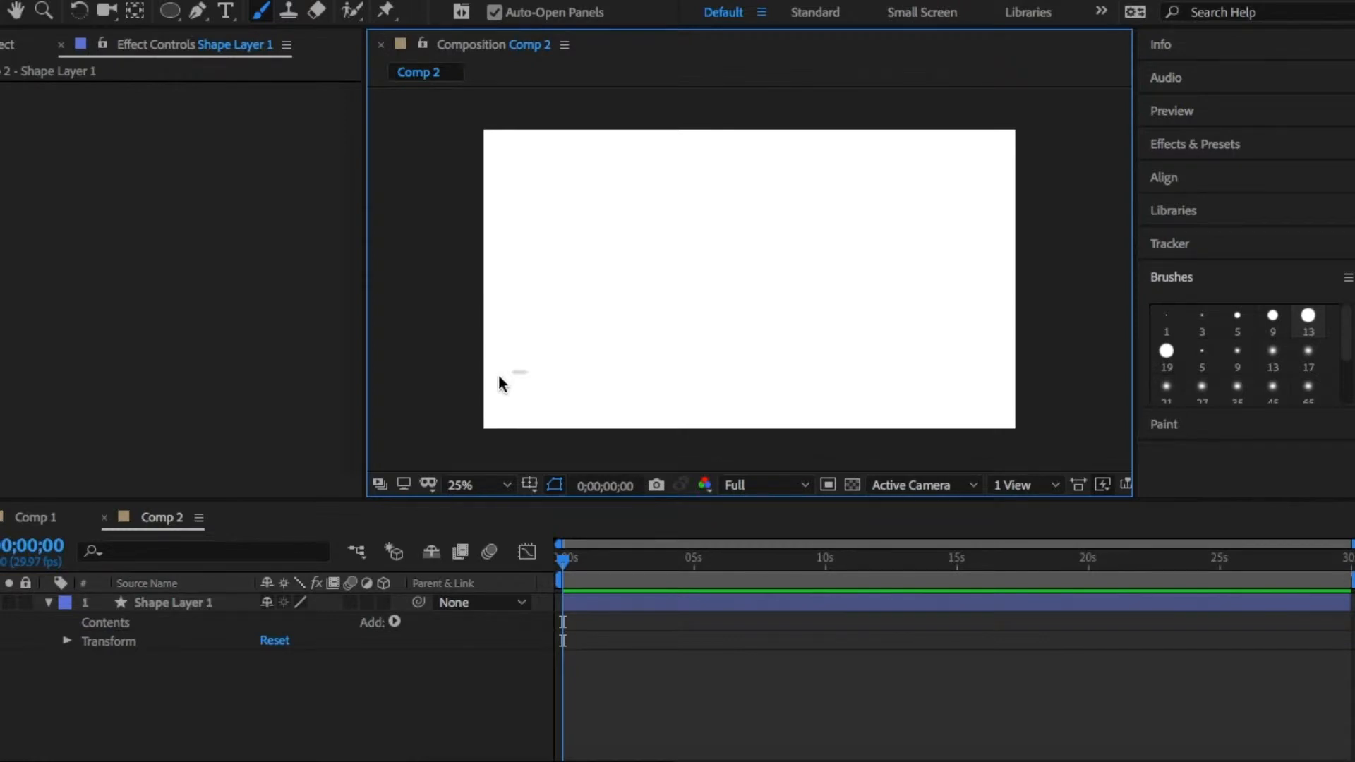
left_click(457, 74)
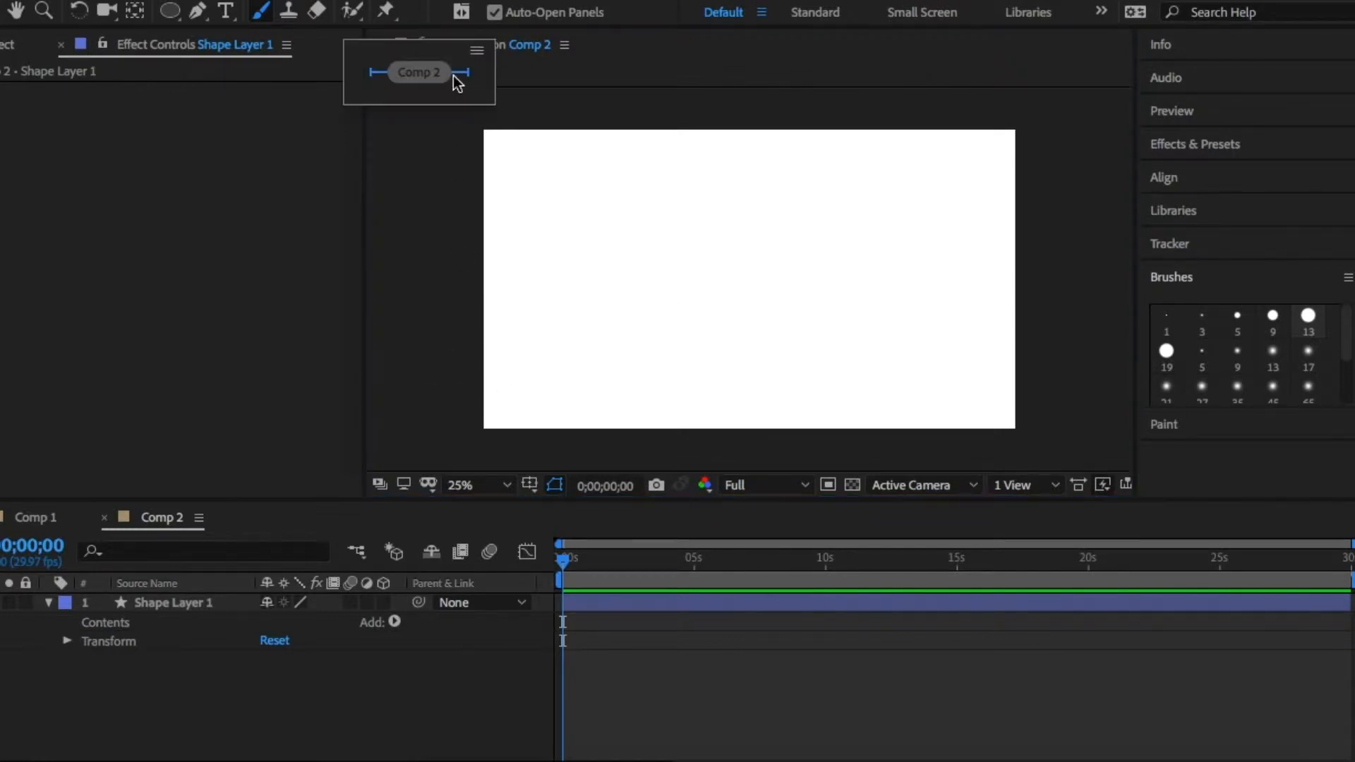
left_click(458, 229)
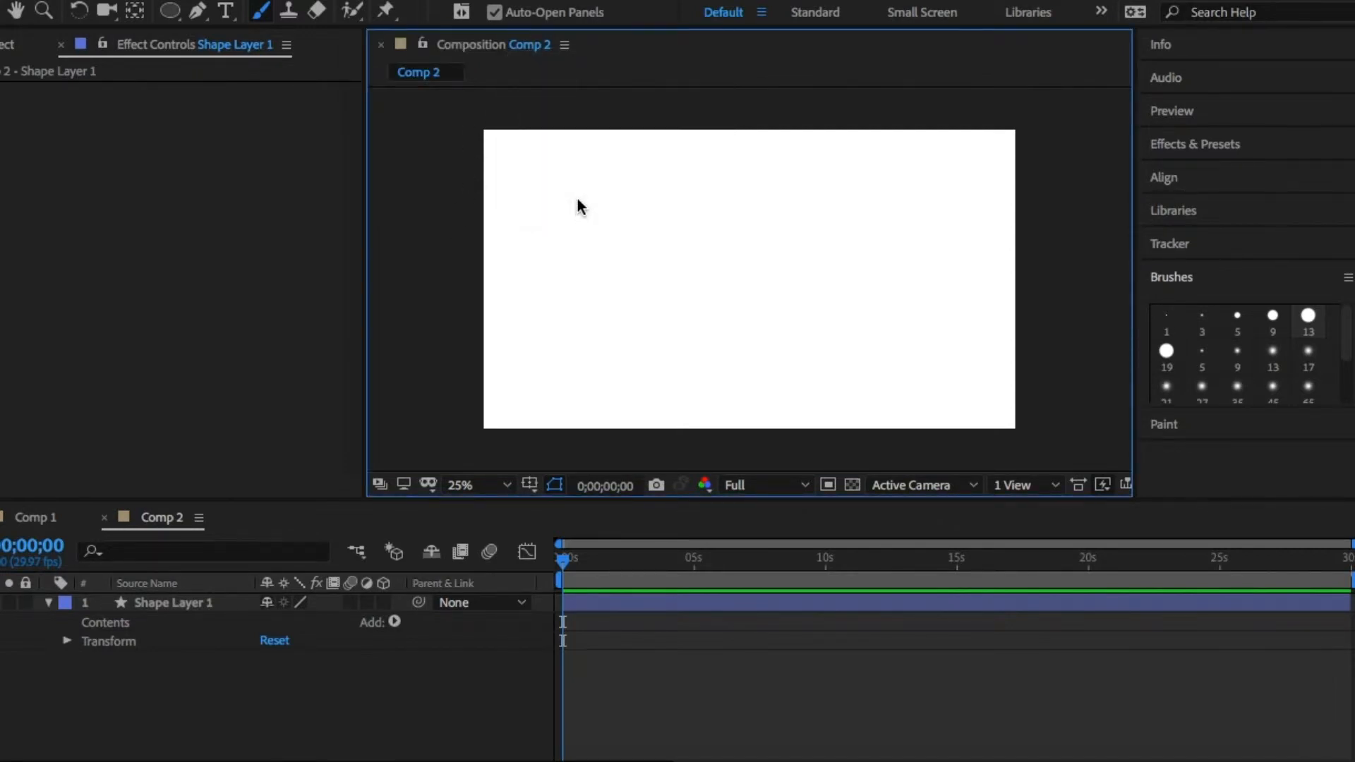
left_click_drag(575, 200, 691, 301)
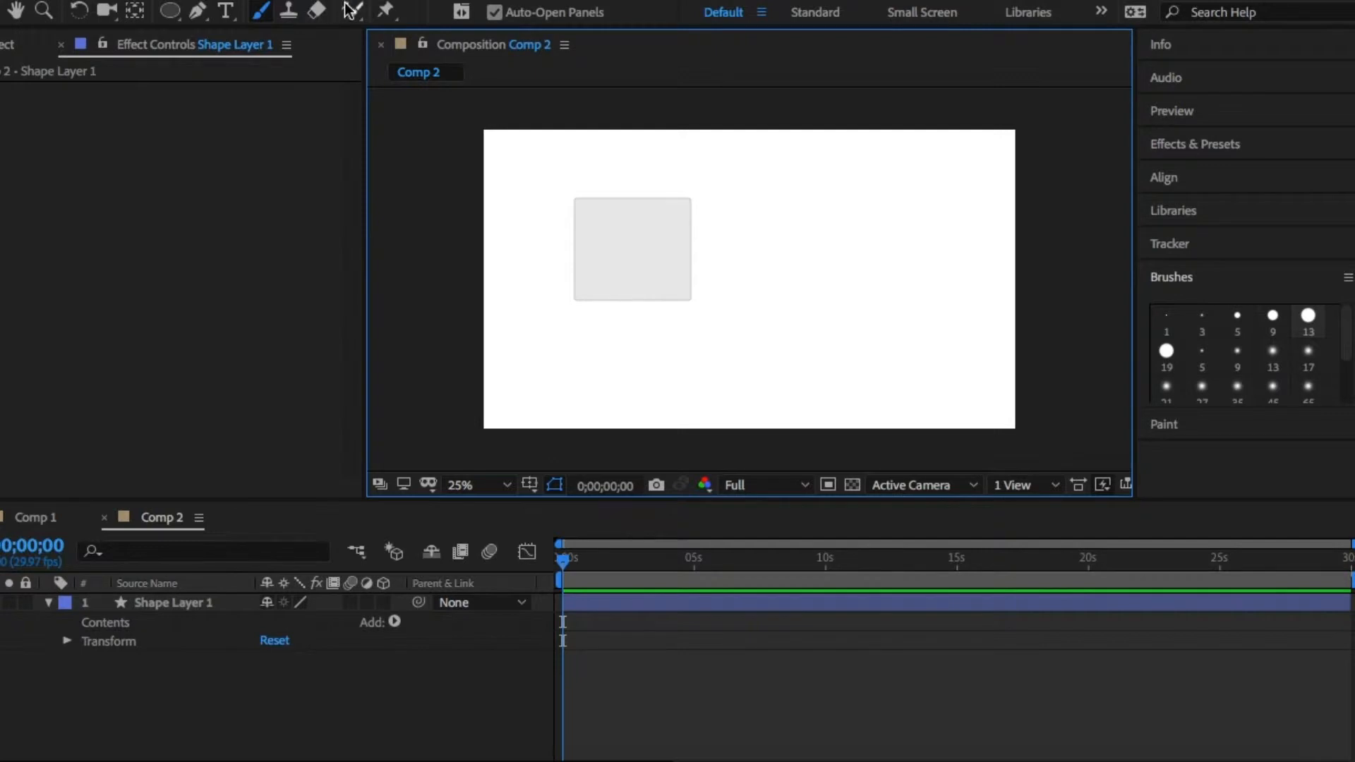
left_click(270, 20)
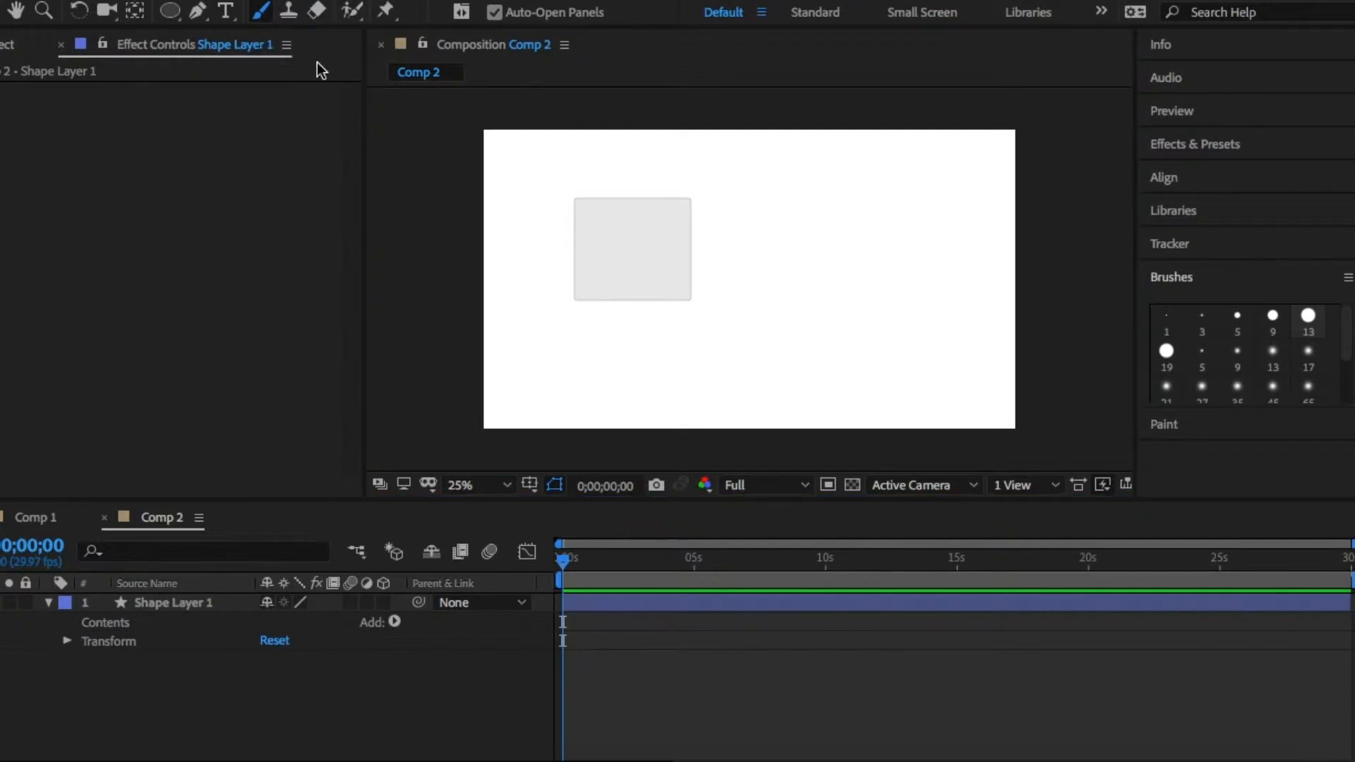
left_click(574, 213)
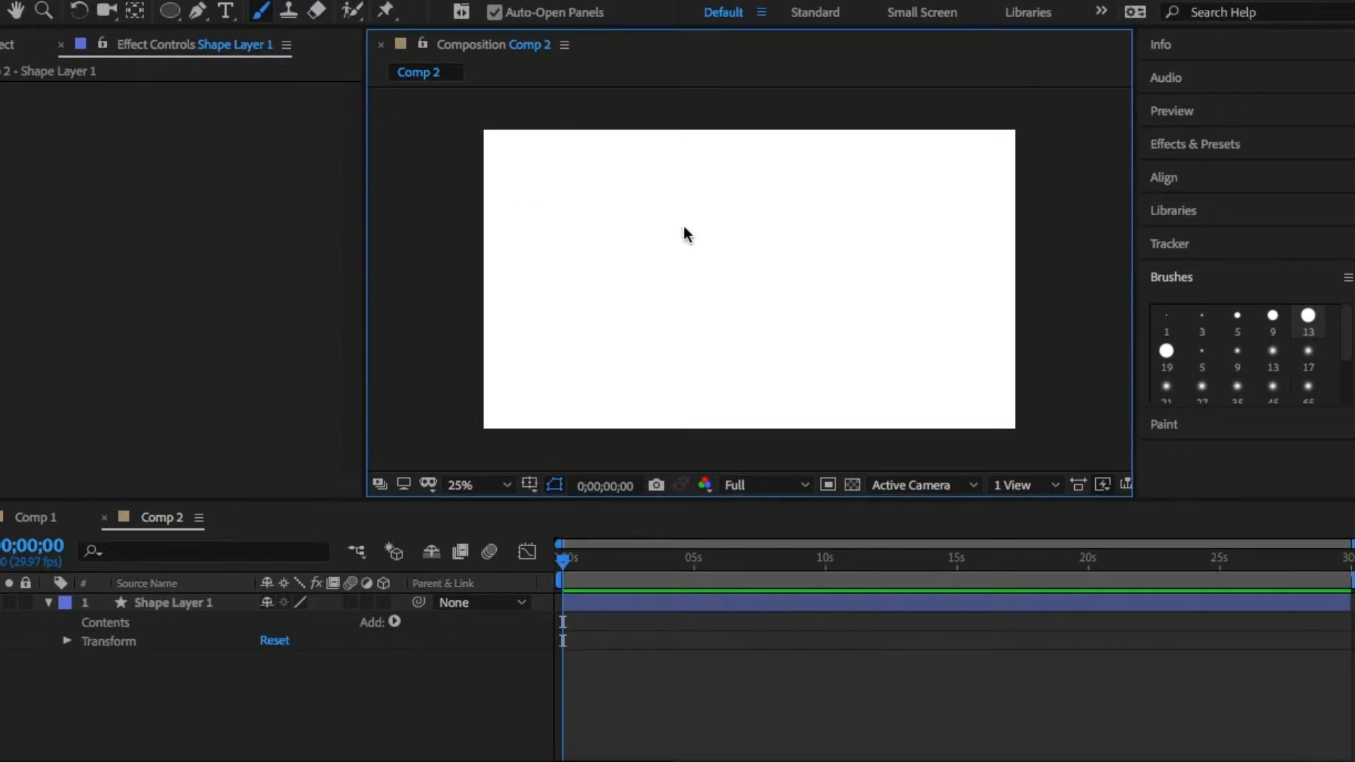
Draw a blue rectangle that covers the whole composition frame with the Rectangle tool
left_click(171, 13)
left_click(173, 14)
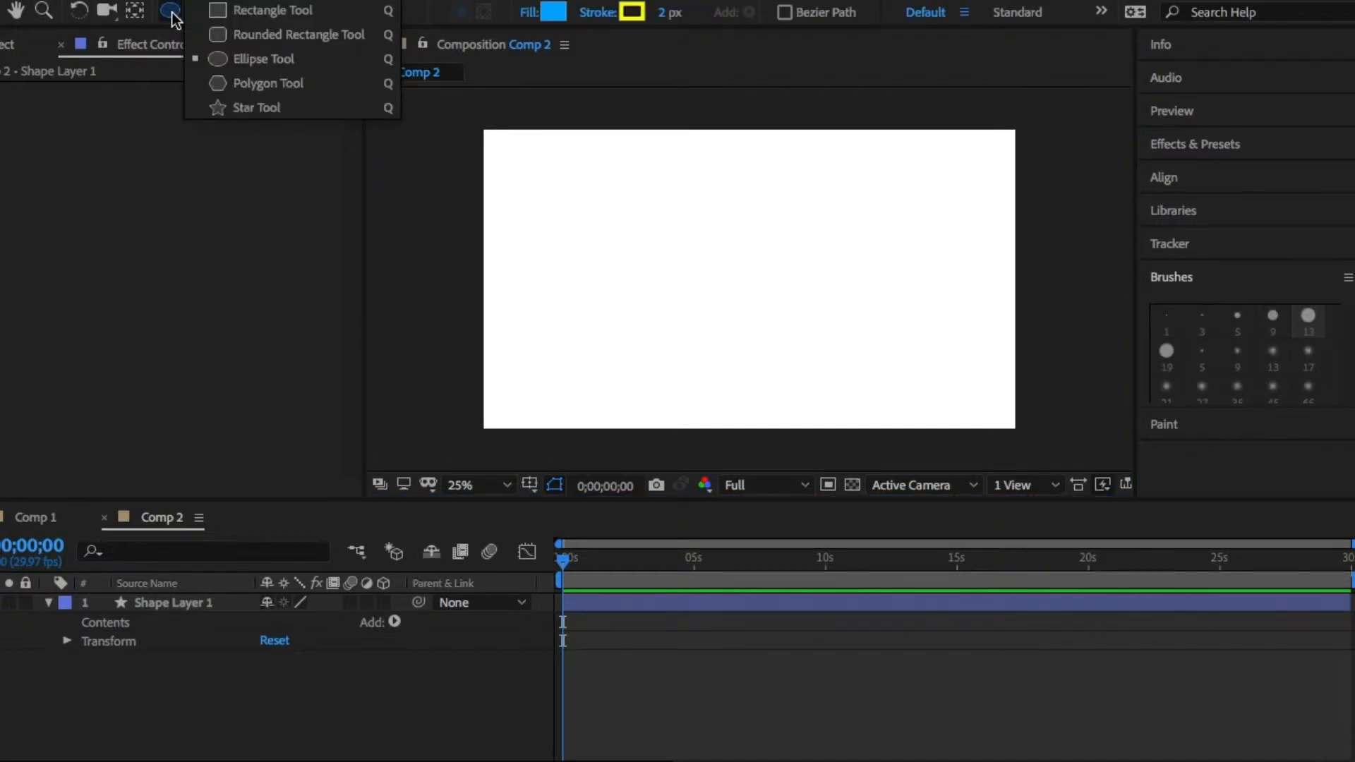
left_click(243, 11)
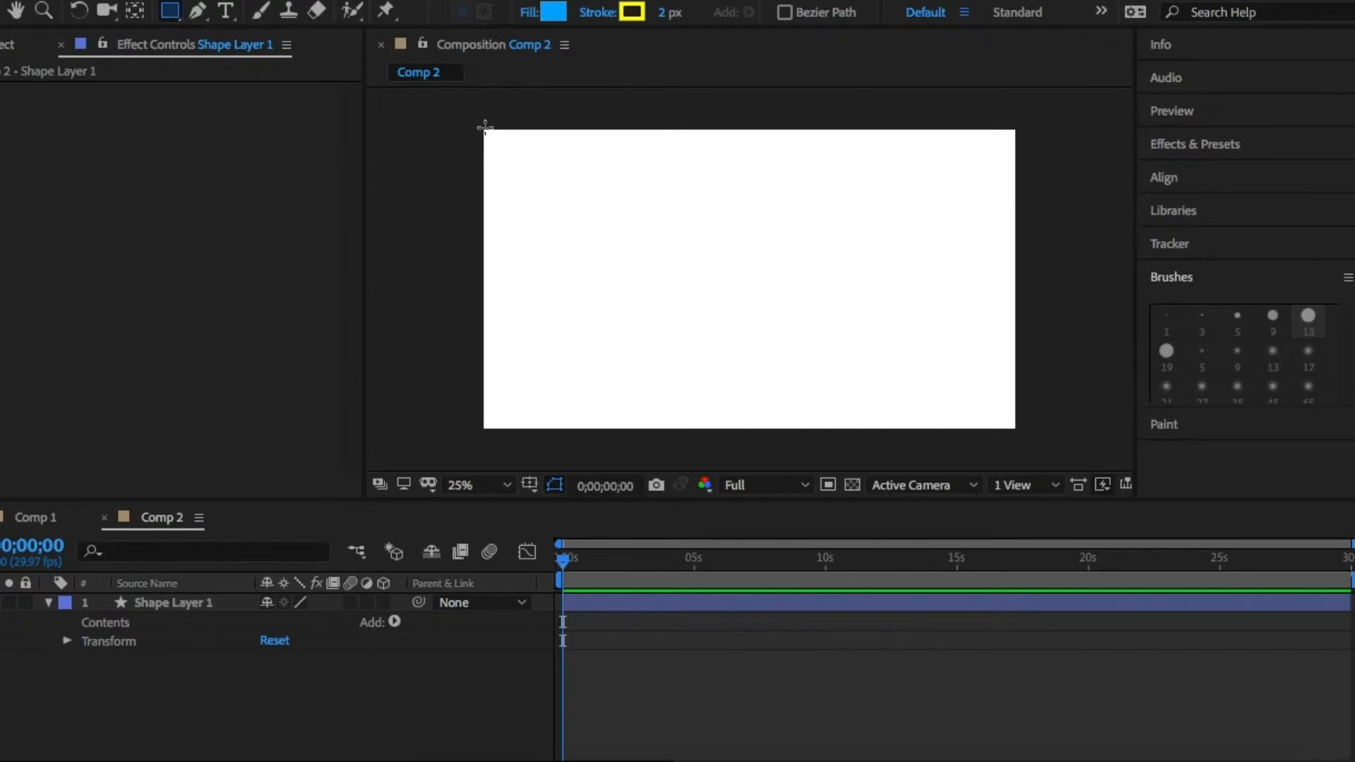
left_click_drag(483, 129, 557, 183)
mouse_move(756, 239)
left_mouse_down()
mouse_move(967, 250)
mouse_move(1028, 296)
mouse_move(1015, 311)
mouse_move(1014, 438)
mouse_move(1027, 443)
left_mouse_up()
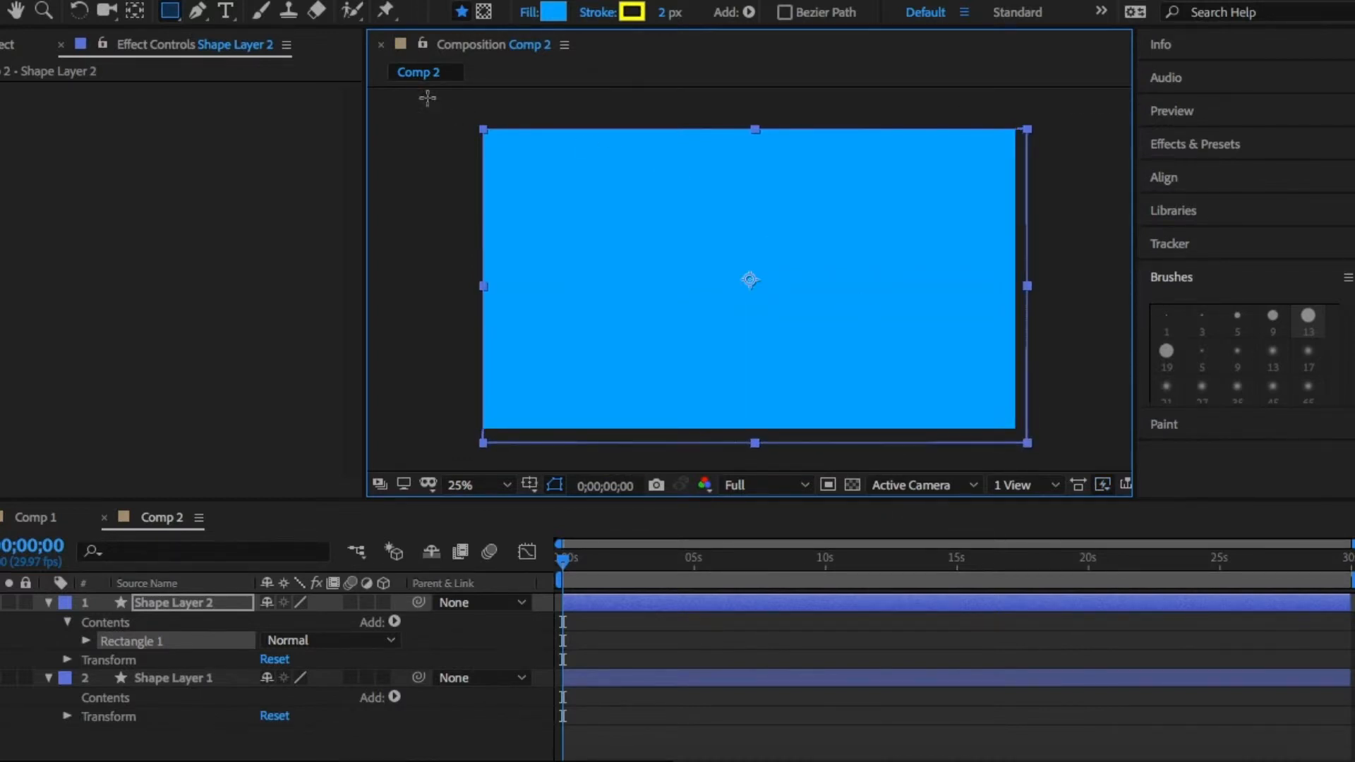
Enlarge and reposition the blue rectangle so it extends beyond the composition frame on every side
key("v")
left_click_drag(483, 130, 424, 125)
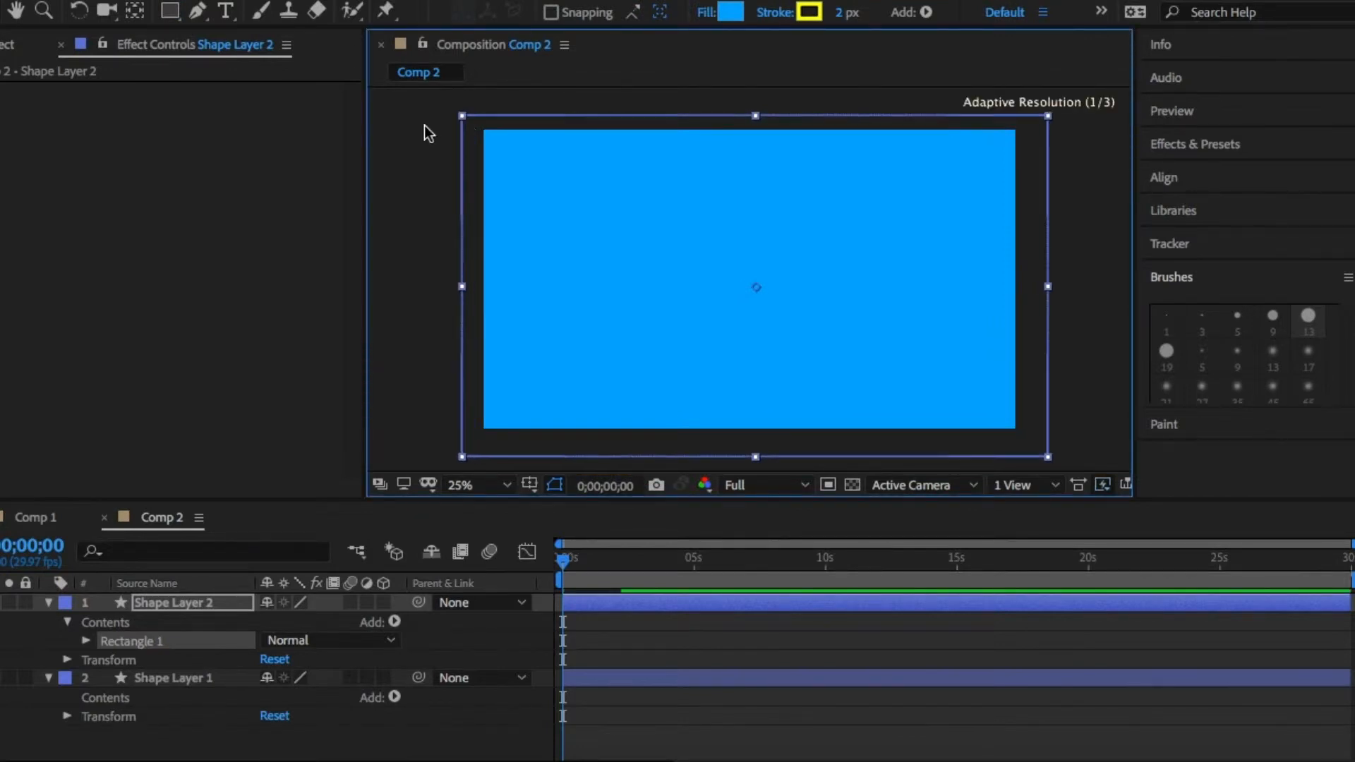
left_click(425, 125)
left_click_drag(588, 155, 586, 160)
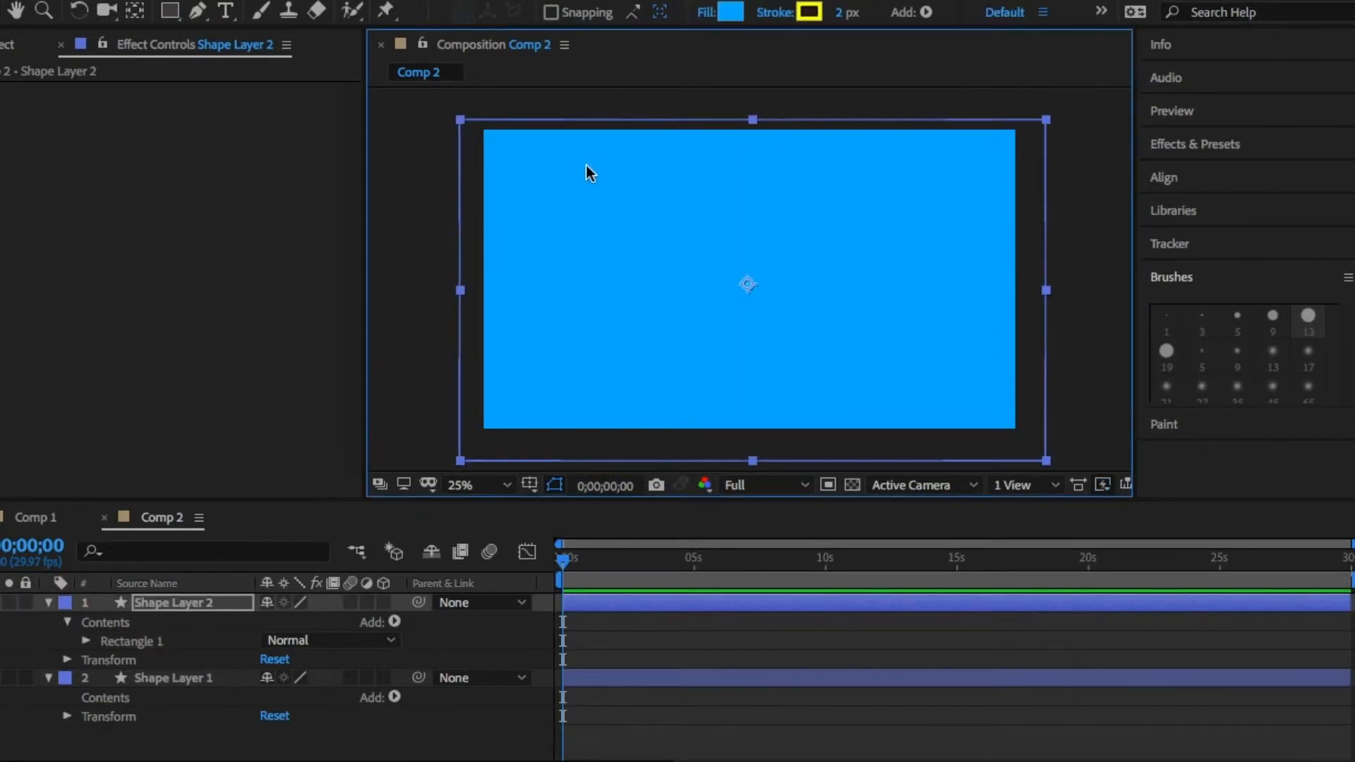
double_click(599, 196)
left_click_drag(599, 197, 600, 201)
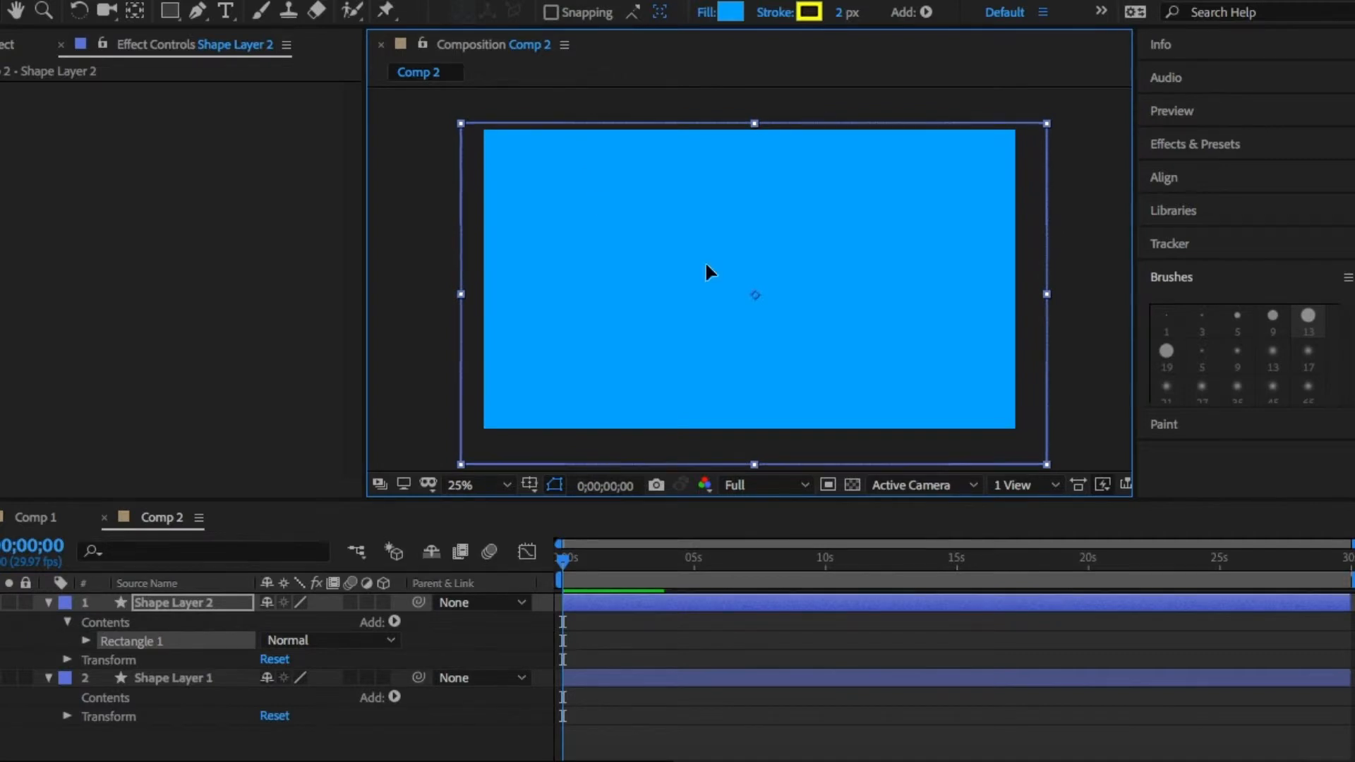
left_click_drag(709, 237, 705, 223)
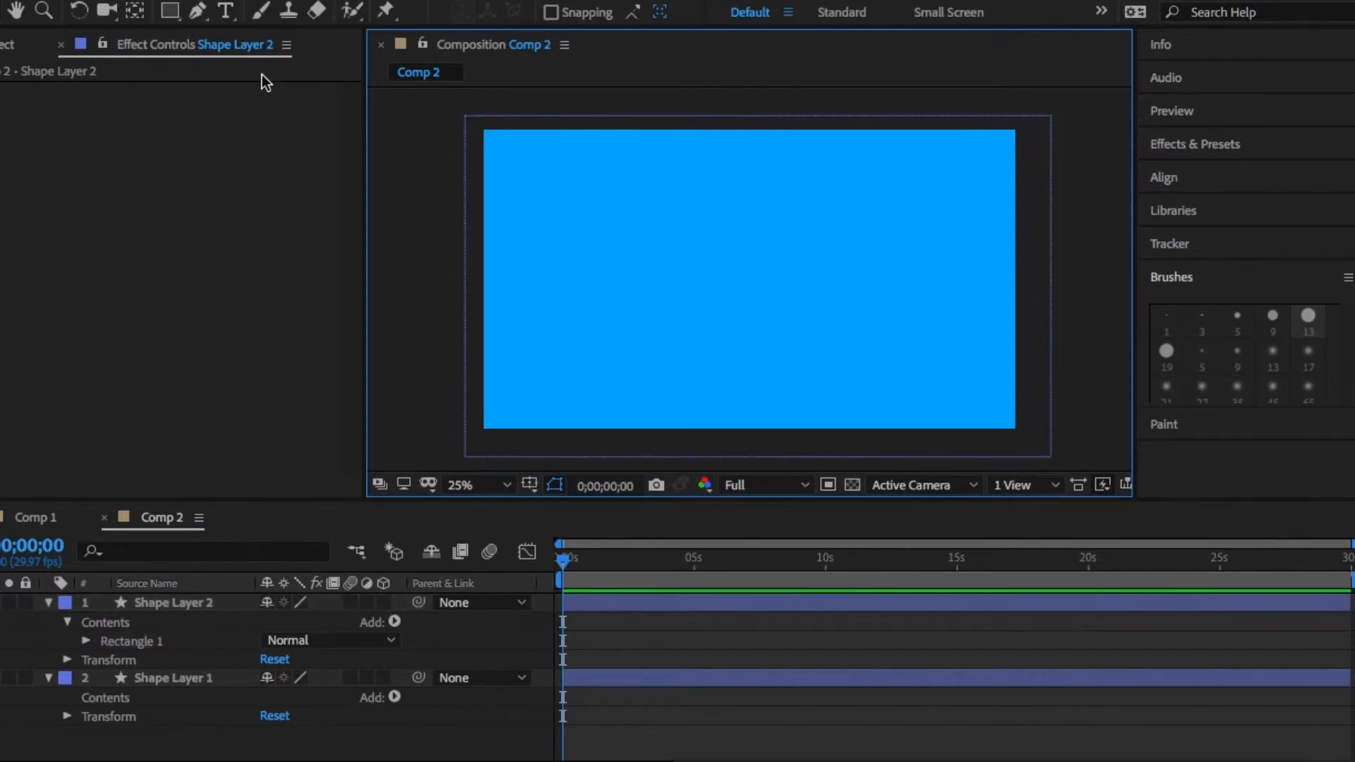
Draw an orange rectangle in the upper-left corner of the composition and delete it
key("q")
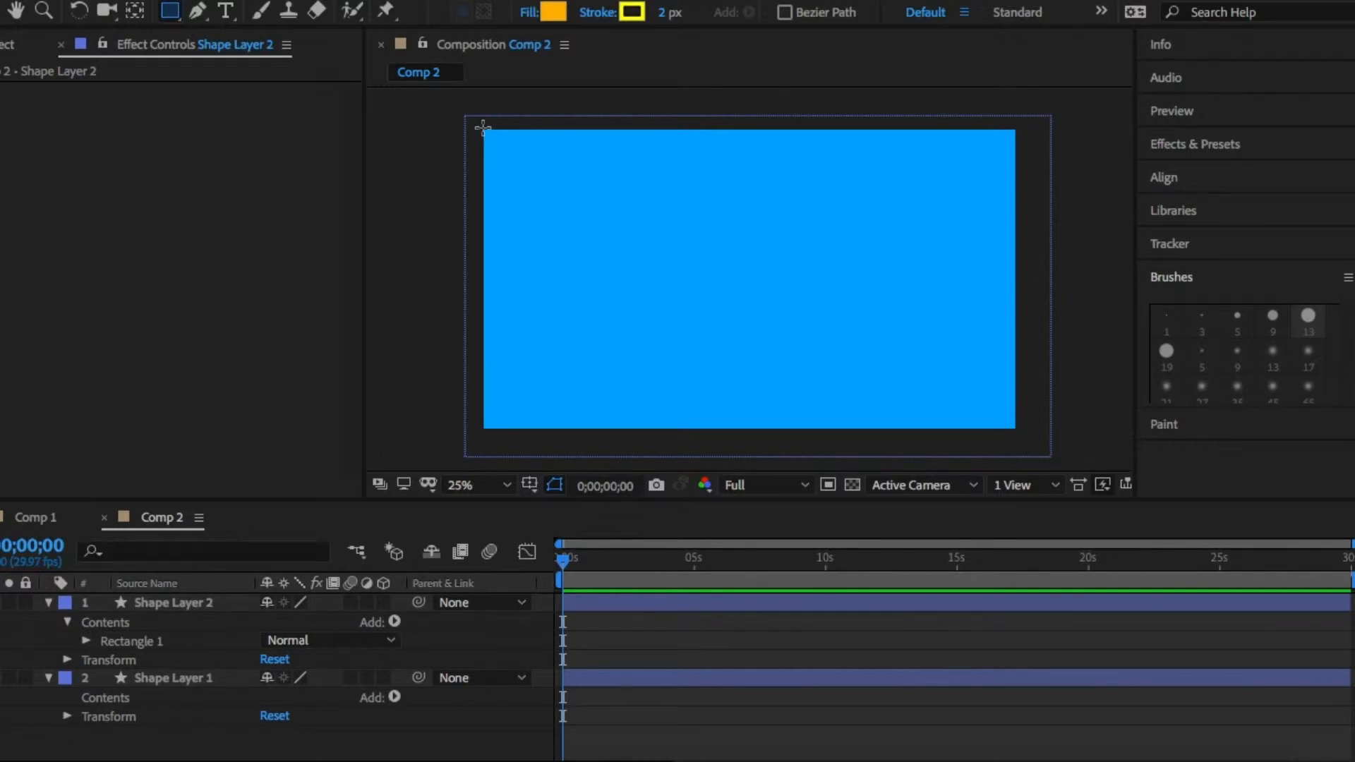
left_click_drag(483, 127, 625, 200)
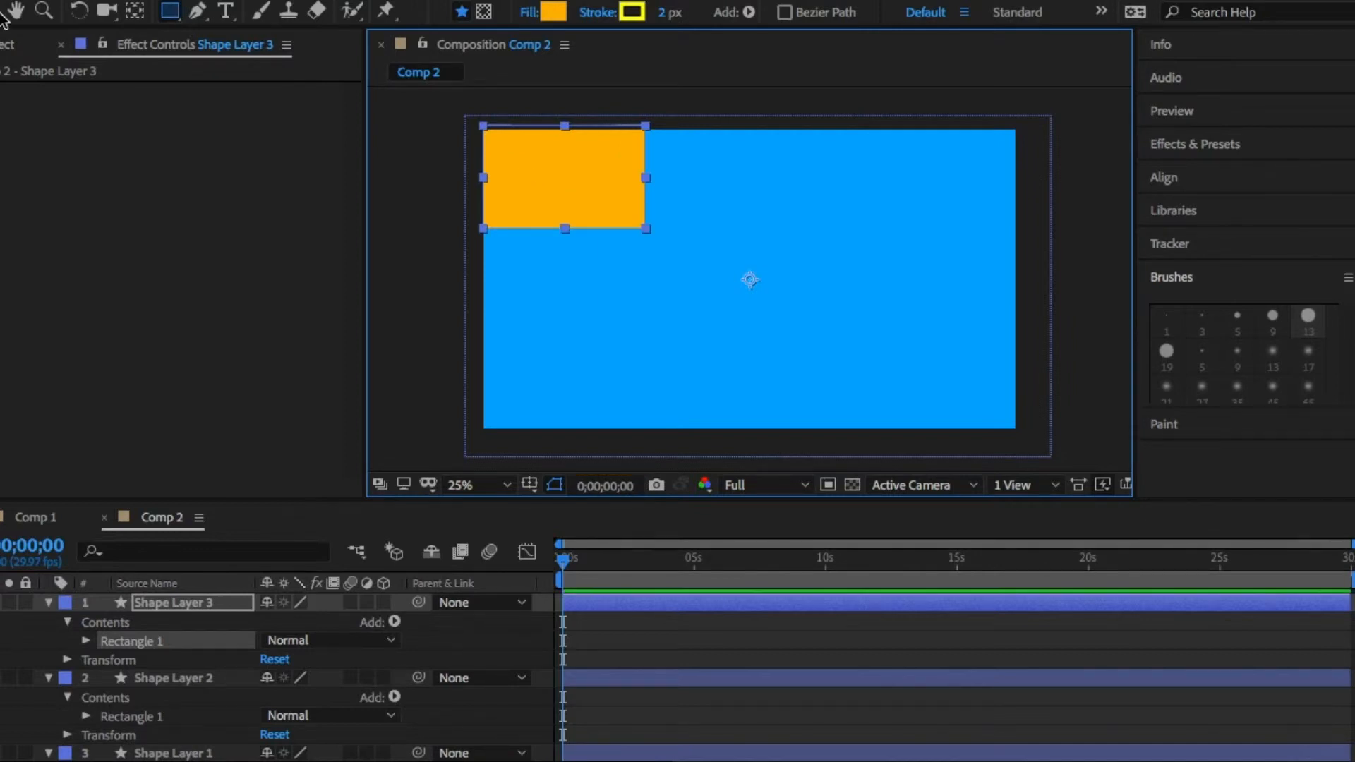
key("Delete")
Draw a wide orange ellipse over the blue background and move it to the upper center of the composition
key("q")
mouse_move(696, 199)
left_mouse_down()
mouse_move(834, 253)
mouse_move(983, 341)
left_mouse_up()
key("v")
left_click_drag(807, 248, 727, 206)
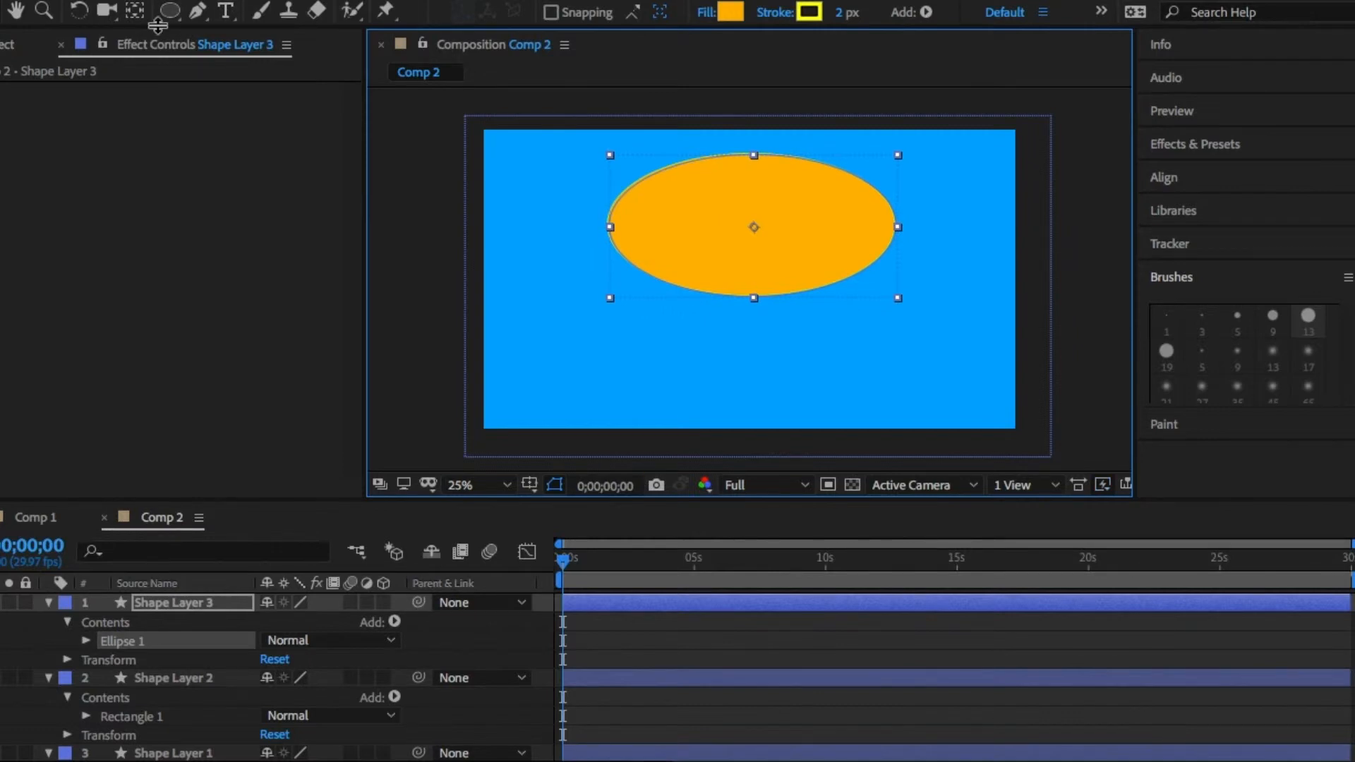
Add a dark gray solid of 1920 × 1080 px with square pixels above the shape layers
left_click(261, 10)
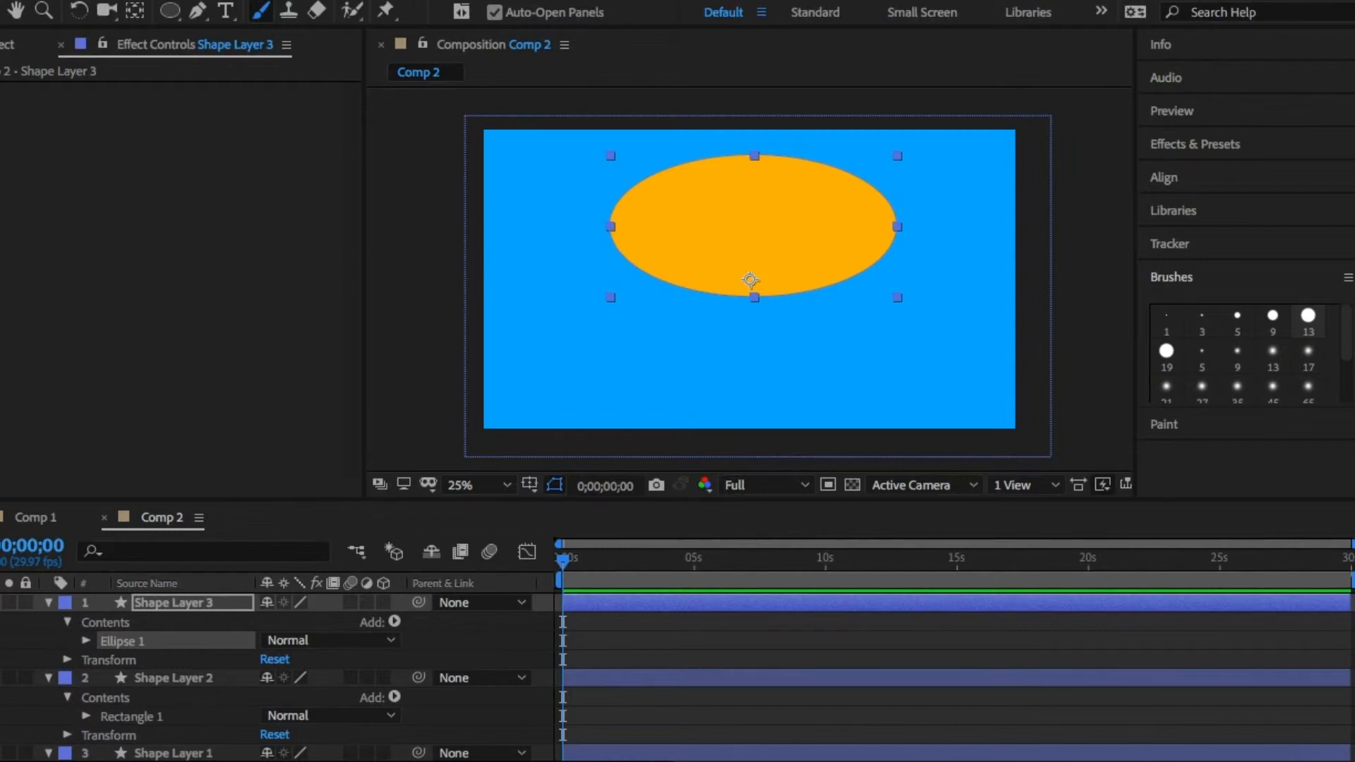
left_click(508, 3)
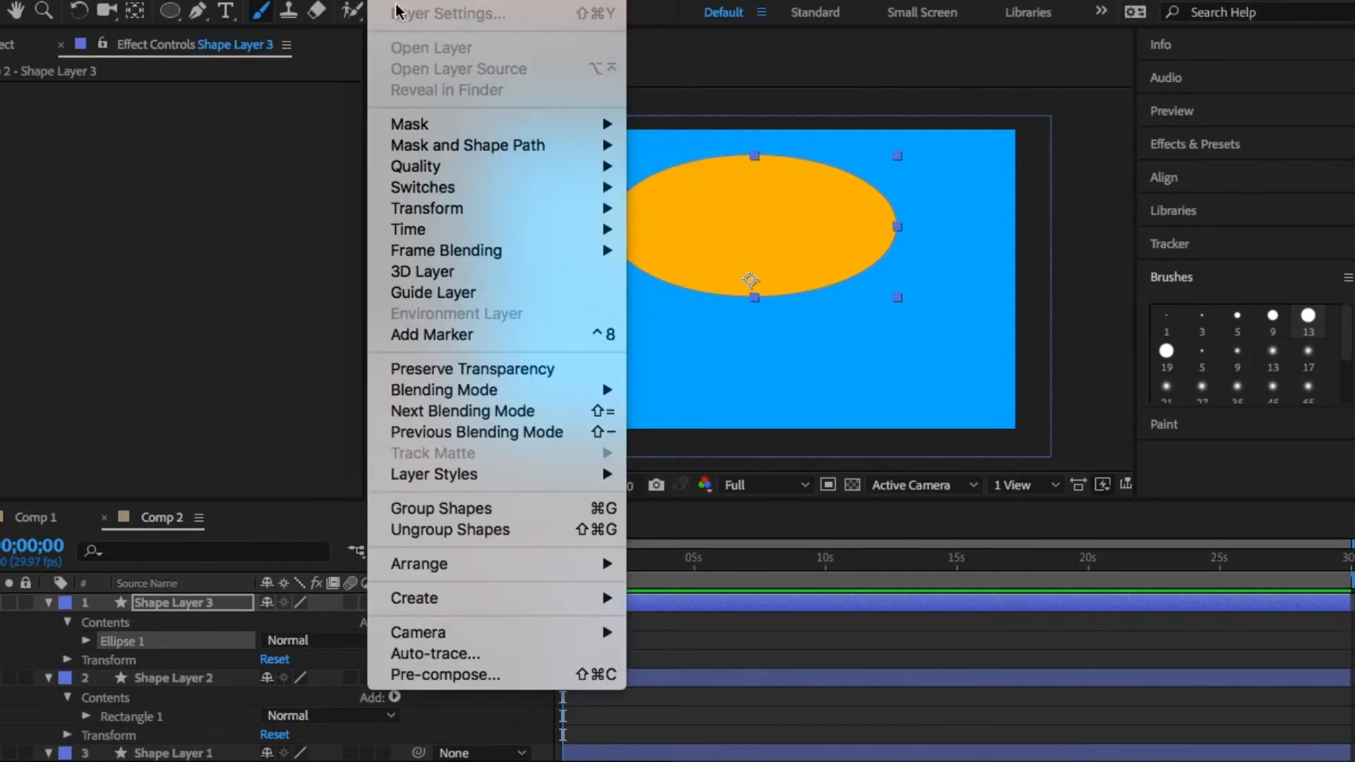
mouse_move(423, 2)
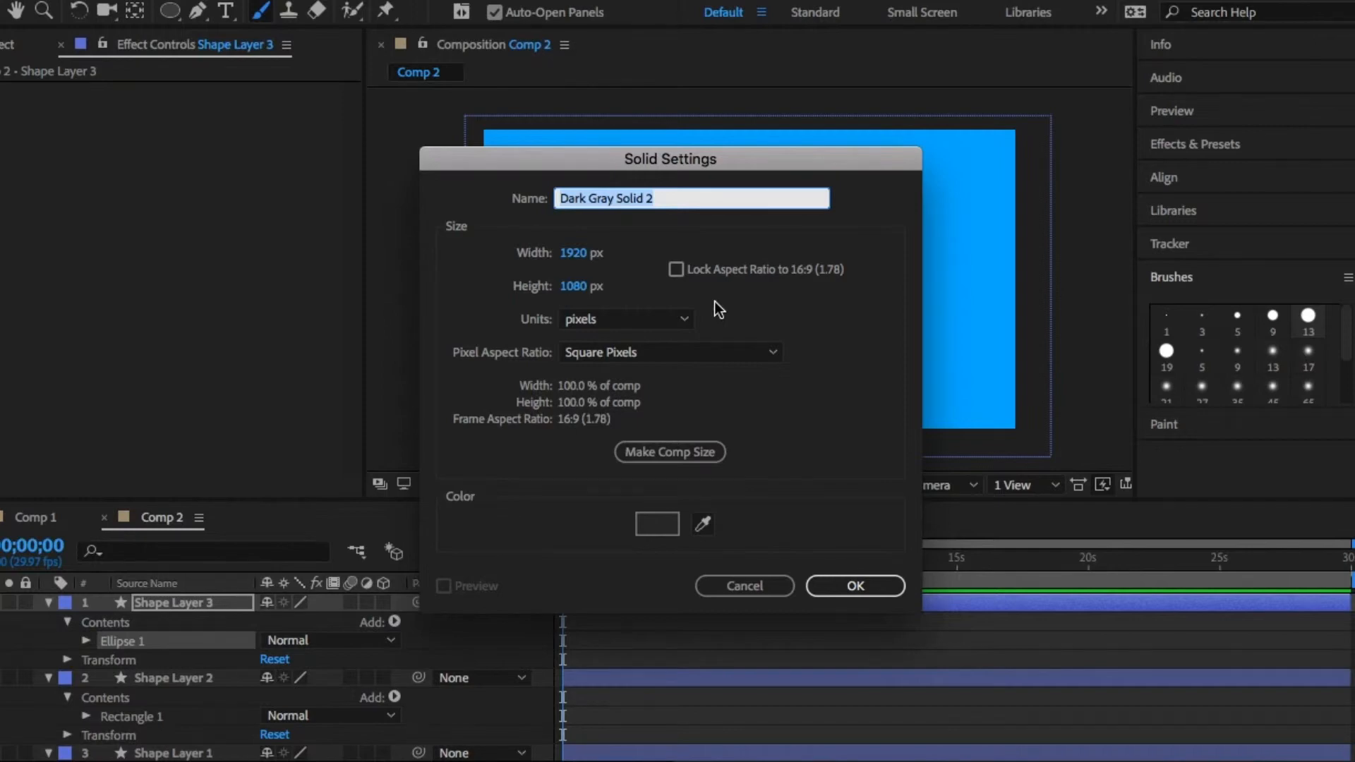
key("Return")
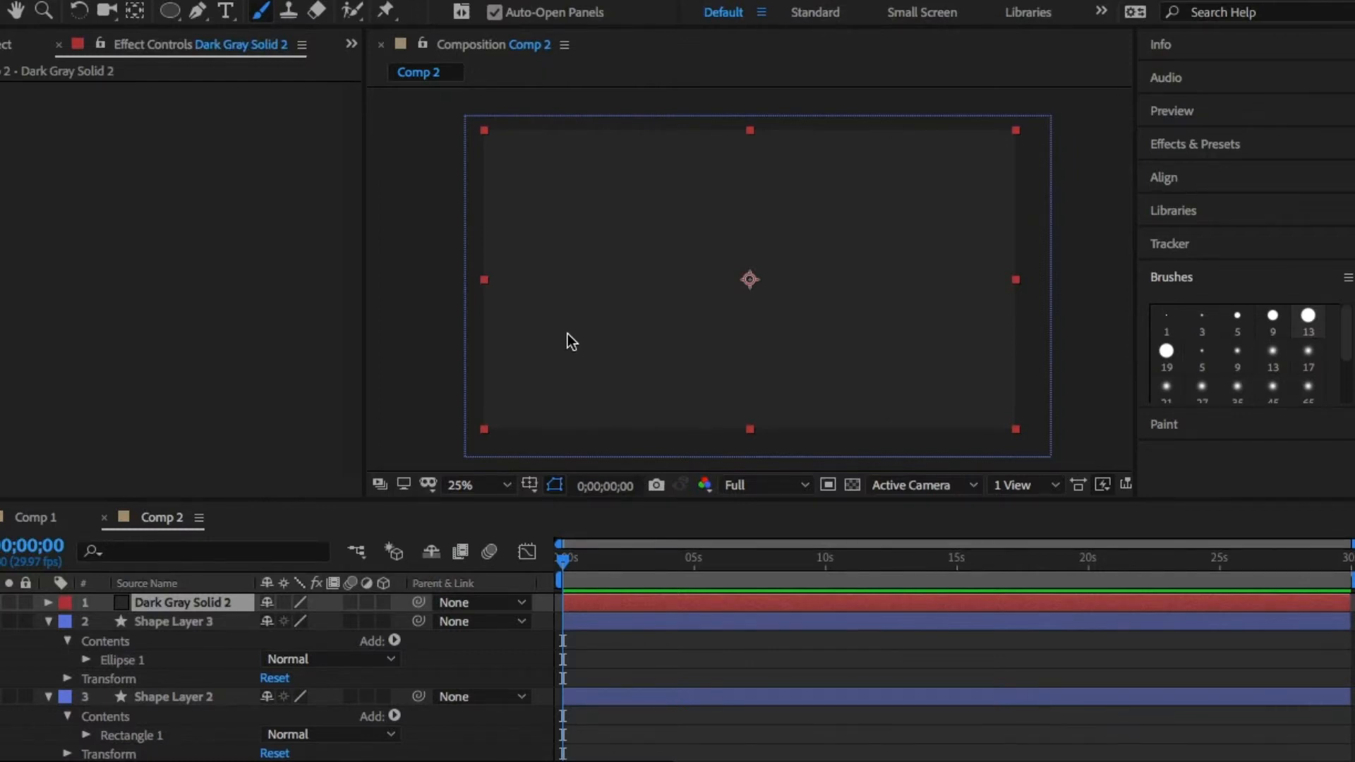
key("super+a")
left_click(96, 601)
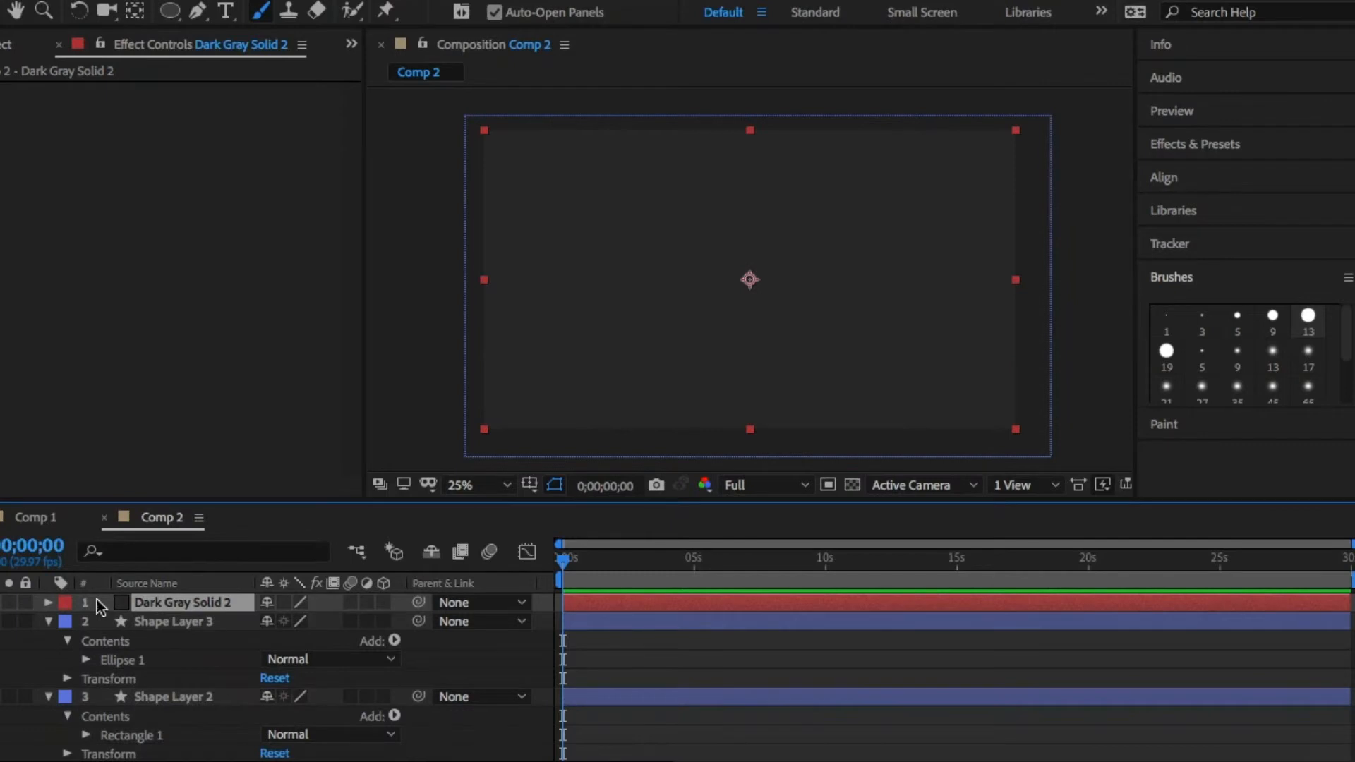
left_click(567, 332)
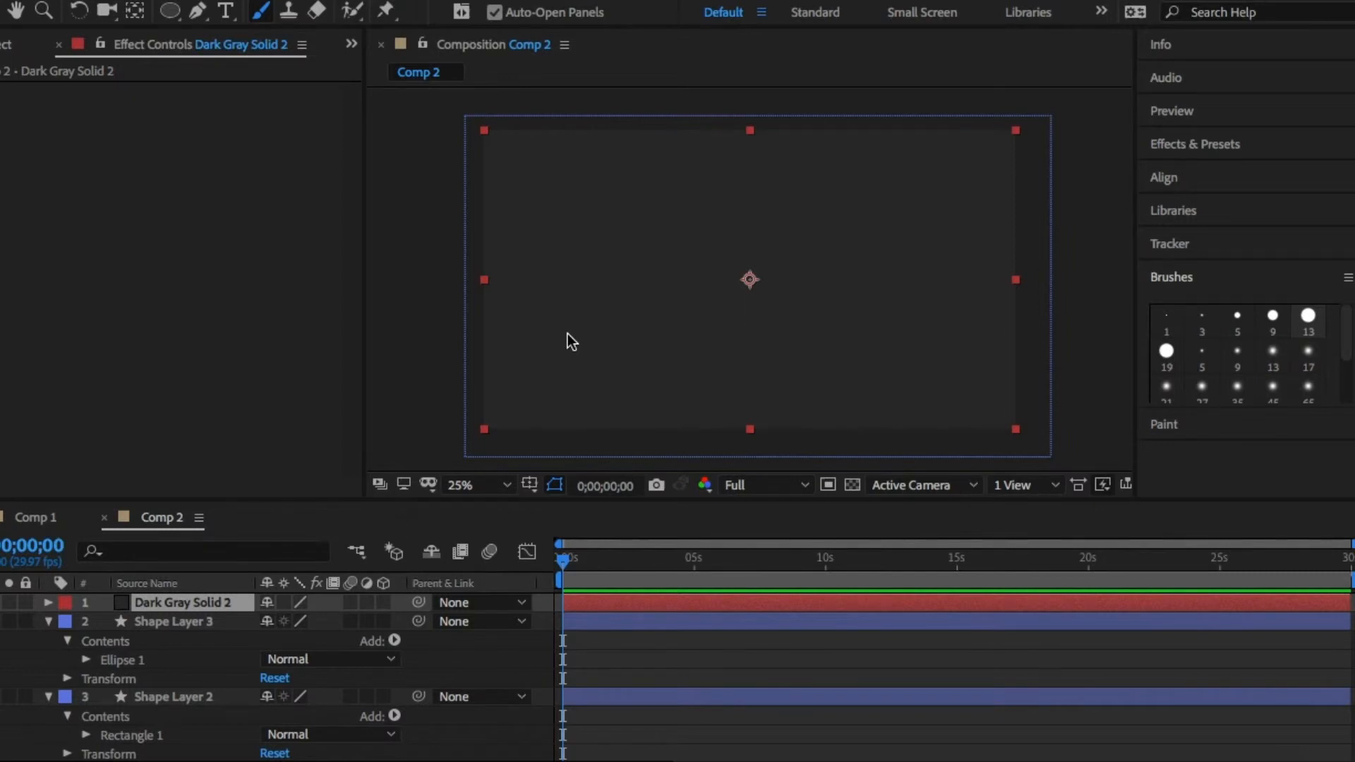
left_click(98, 600)
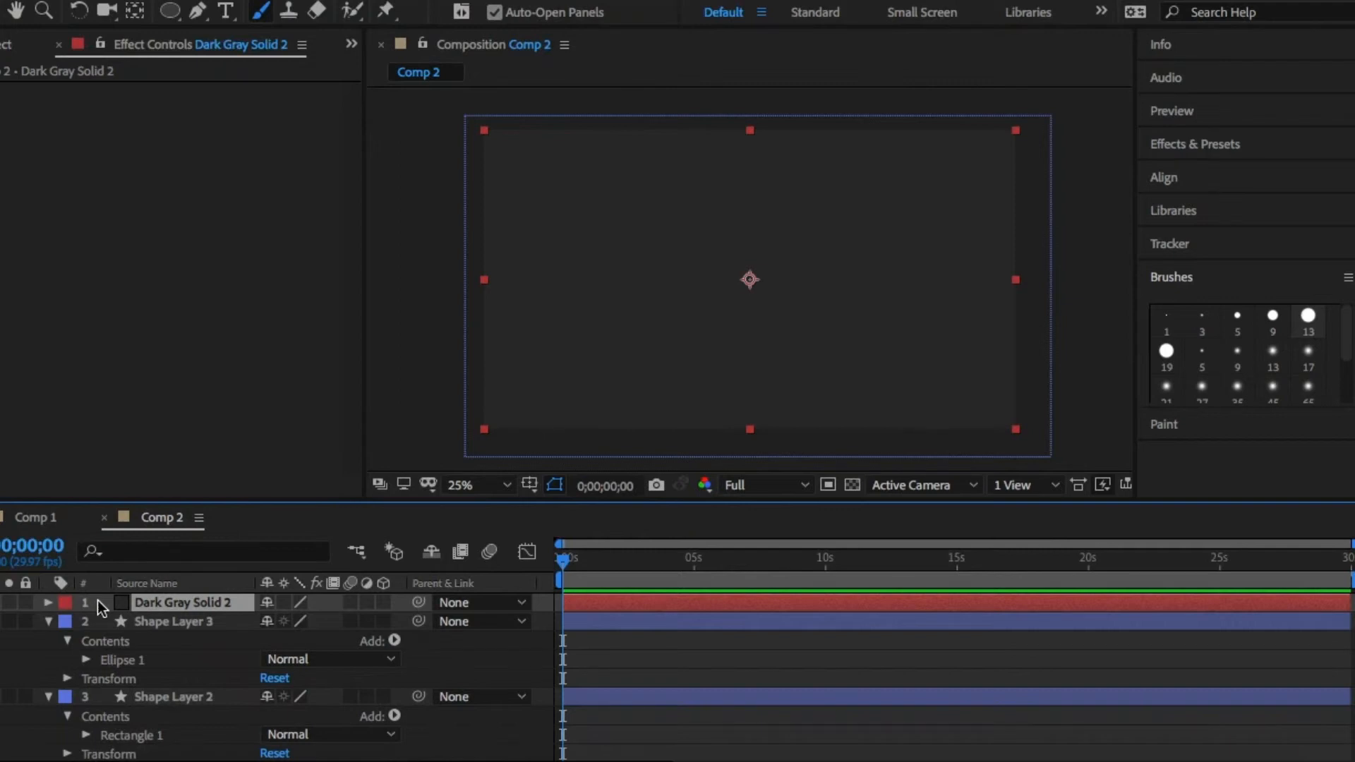
left_click(332, 603)
left_click_drag(331, 602, 112, 618)
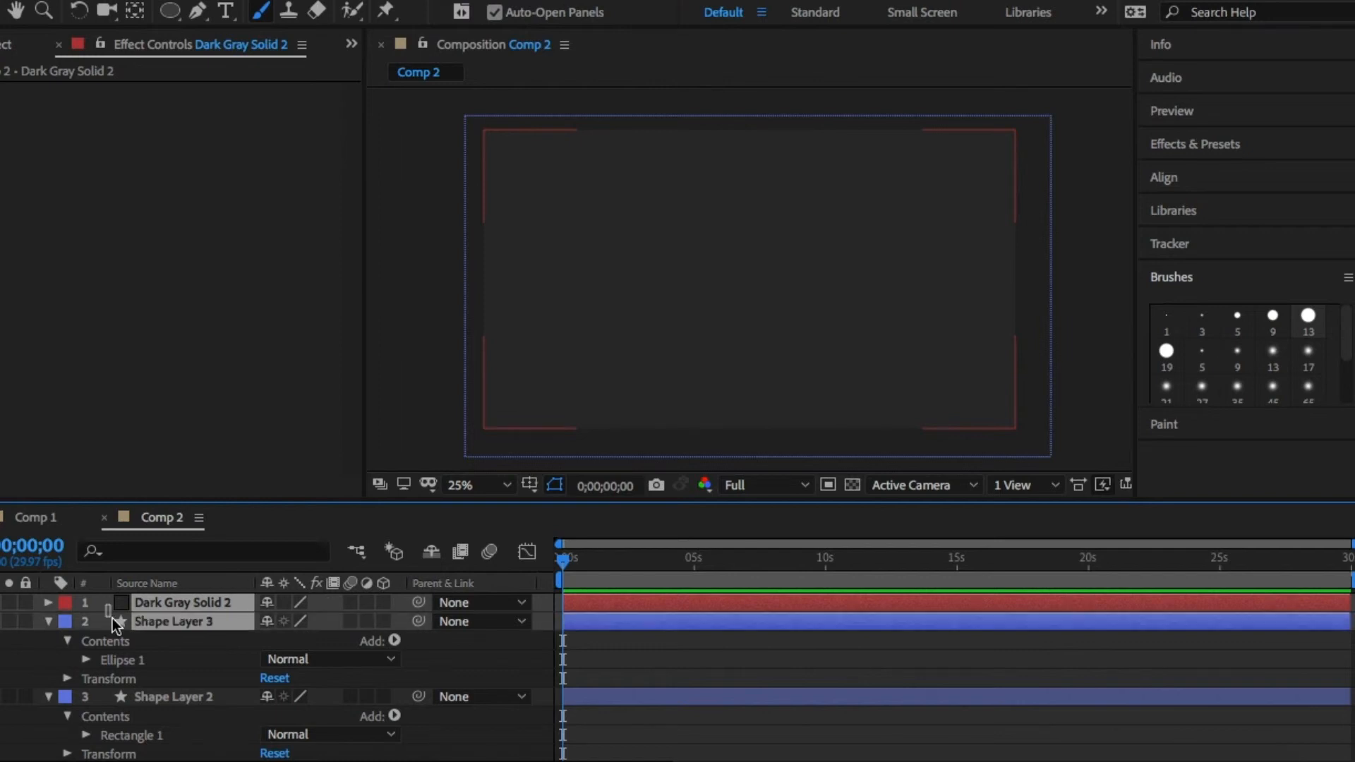
left_click(93, 601)
left_click(47, 602)
left_click(48, 602)
left_click(99, 602)
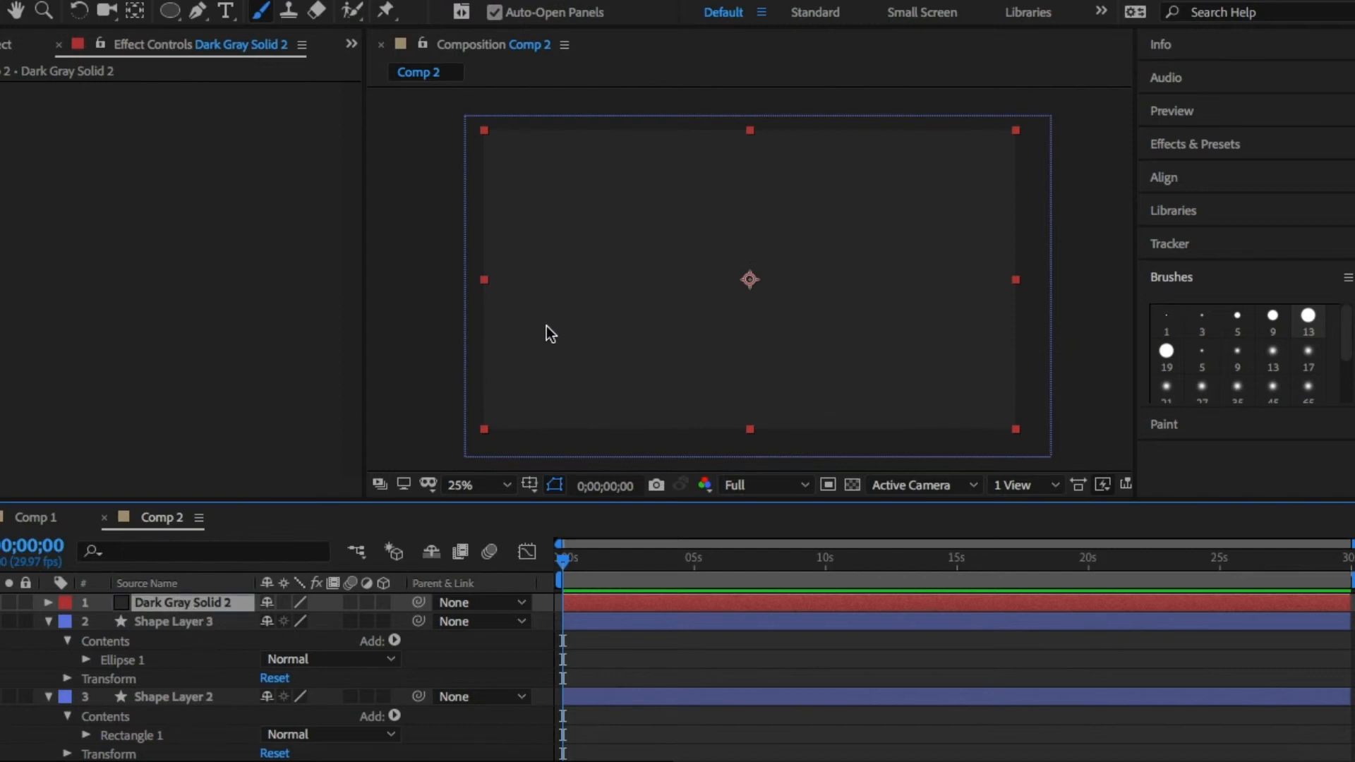
Shift the dark gray solid off the composition frame's edges and delete it
left_click(588, 326)
key("Delete")
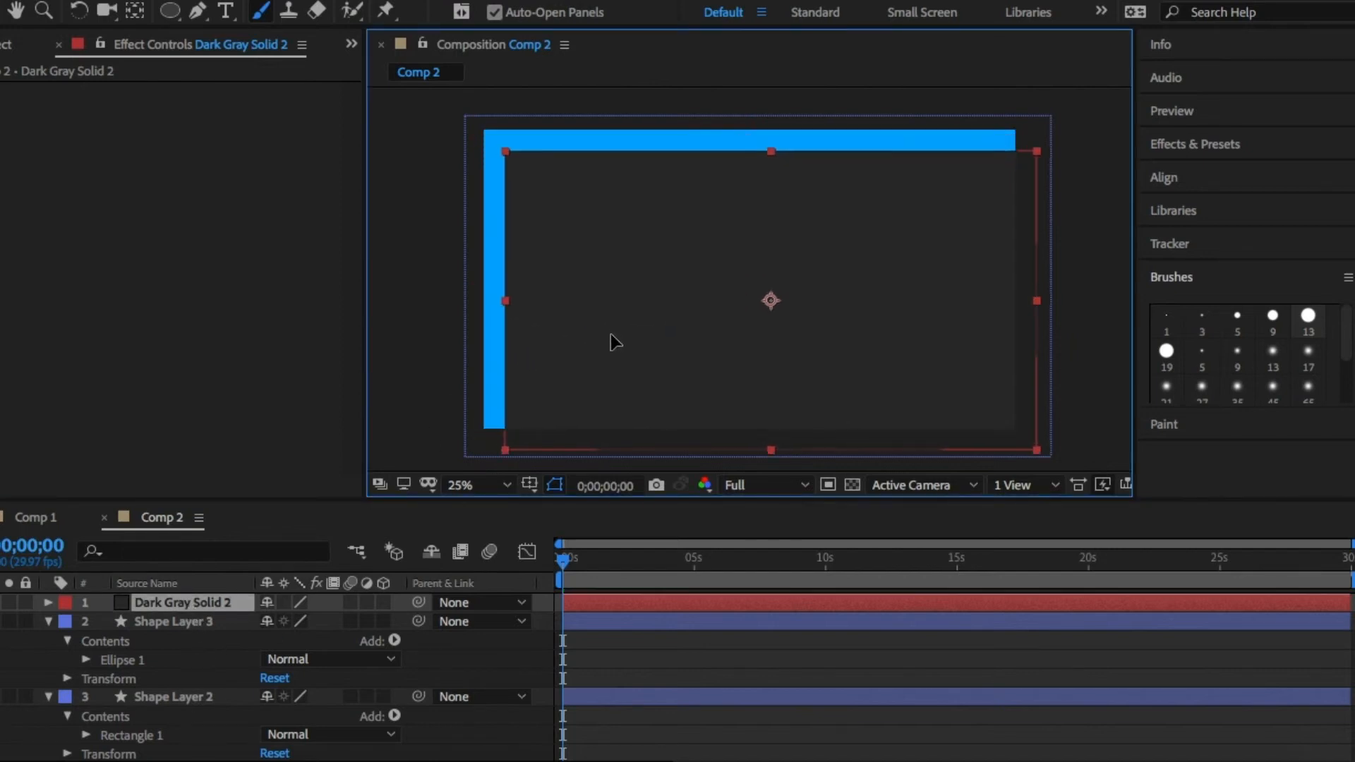
Move the blue rectangle layer far to the left, uncovering the right part of the composition
left_click(590, 321)
left_click_drag(591, 325, 545, 330)
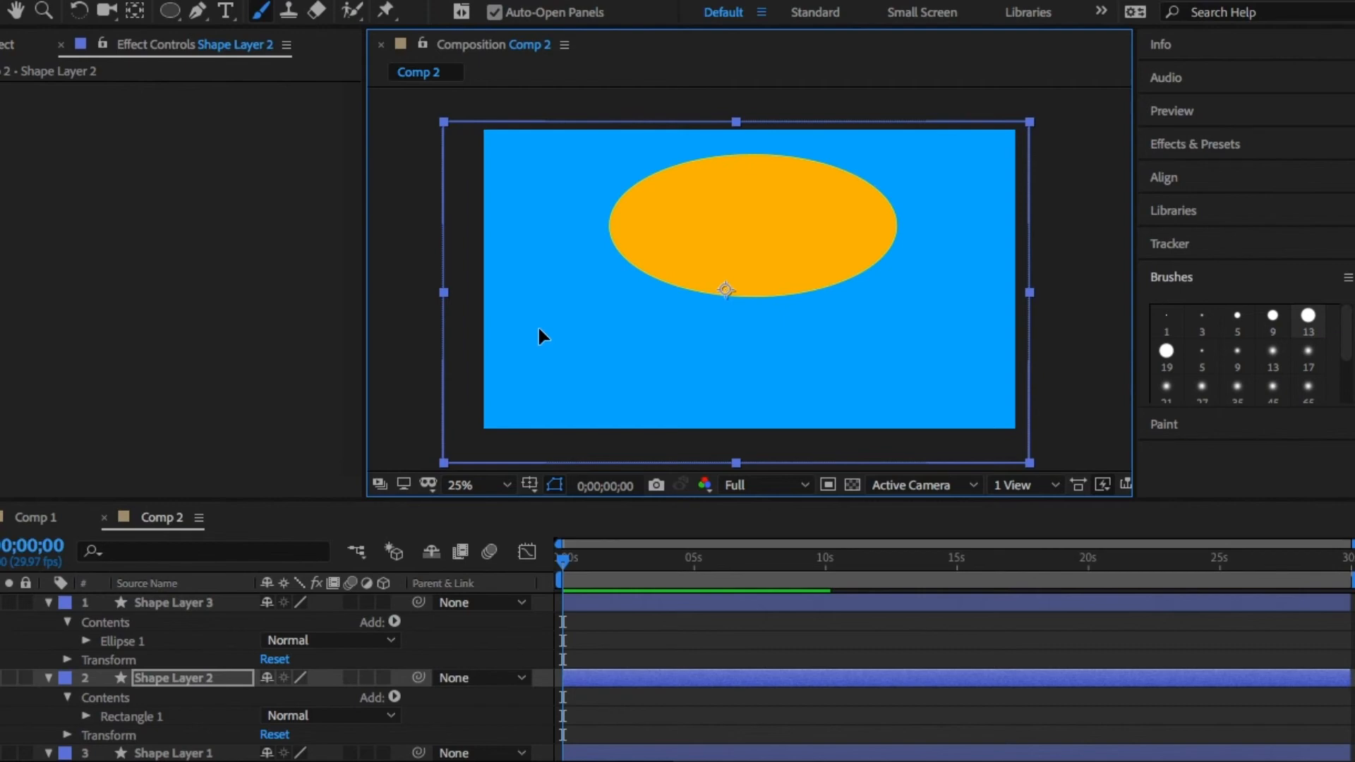
left_click_drag(538, 330, 264, 260)
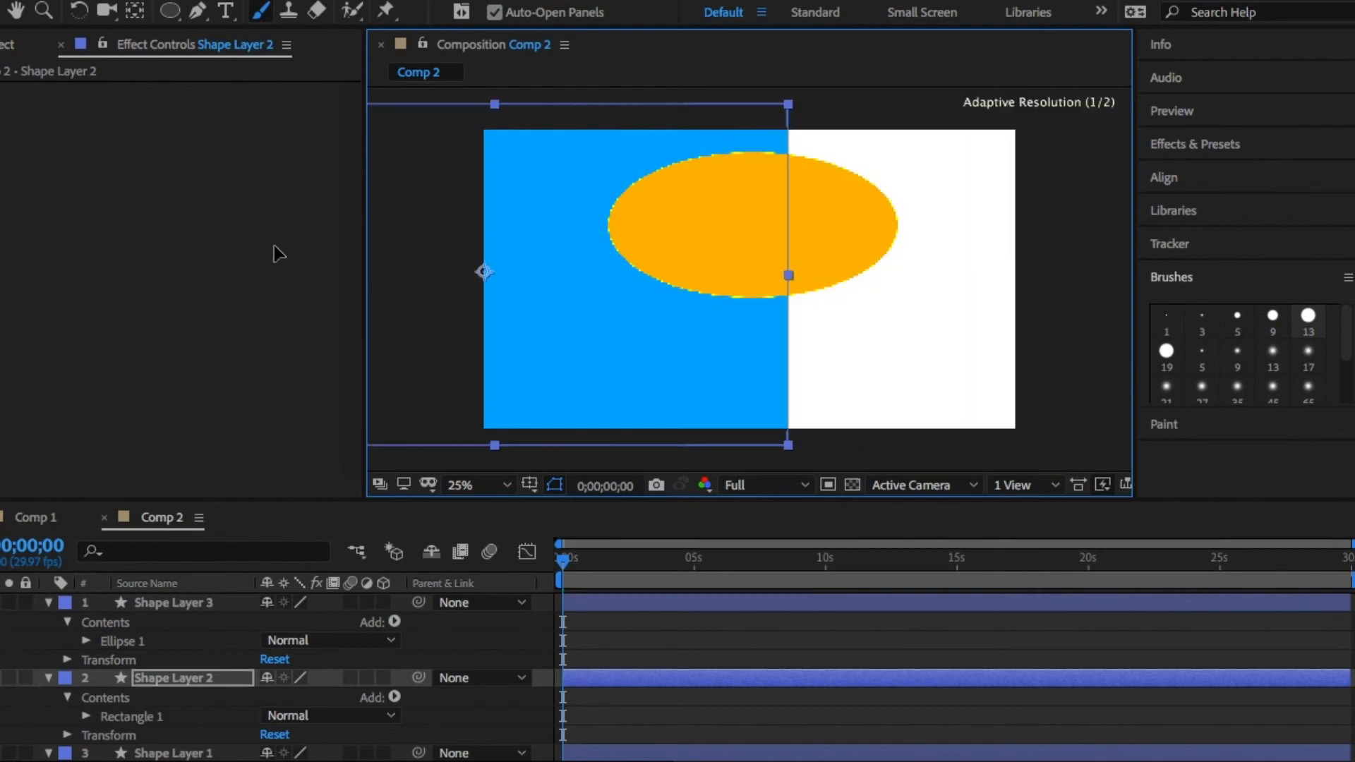